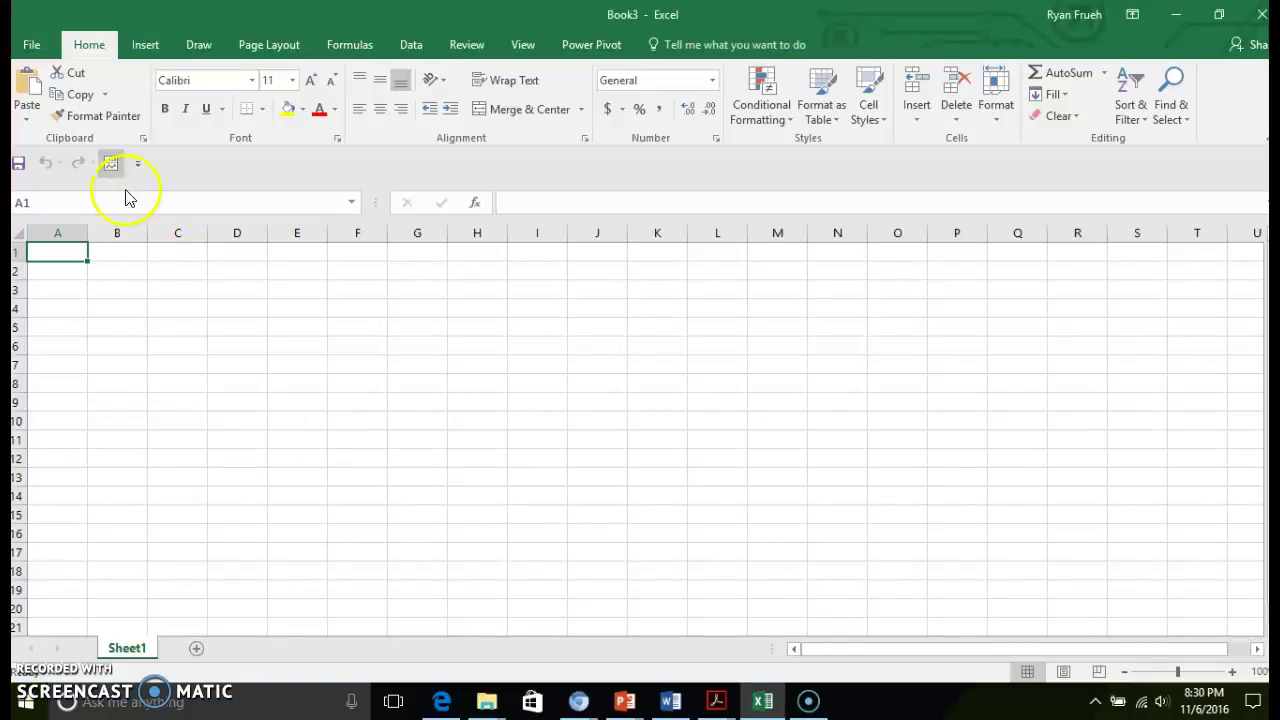
Step: Enable the Microsoft Power Pivot for Excel and Power View for Excel COM add-ins in Excel Options
{"action": "left_click", "coordinate": [34, 42]}
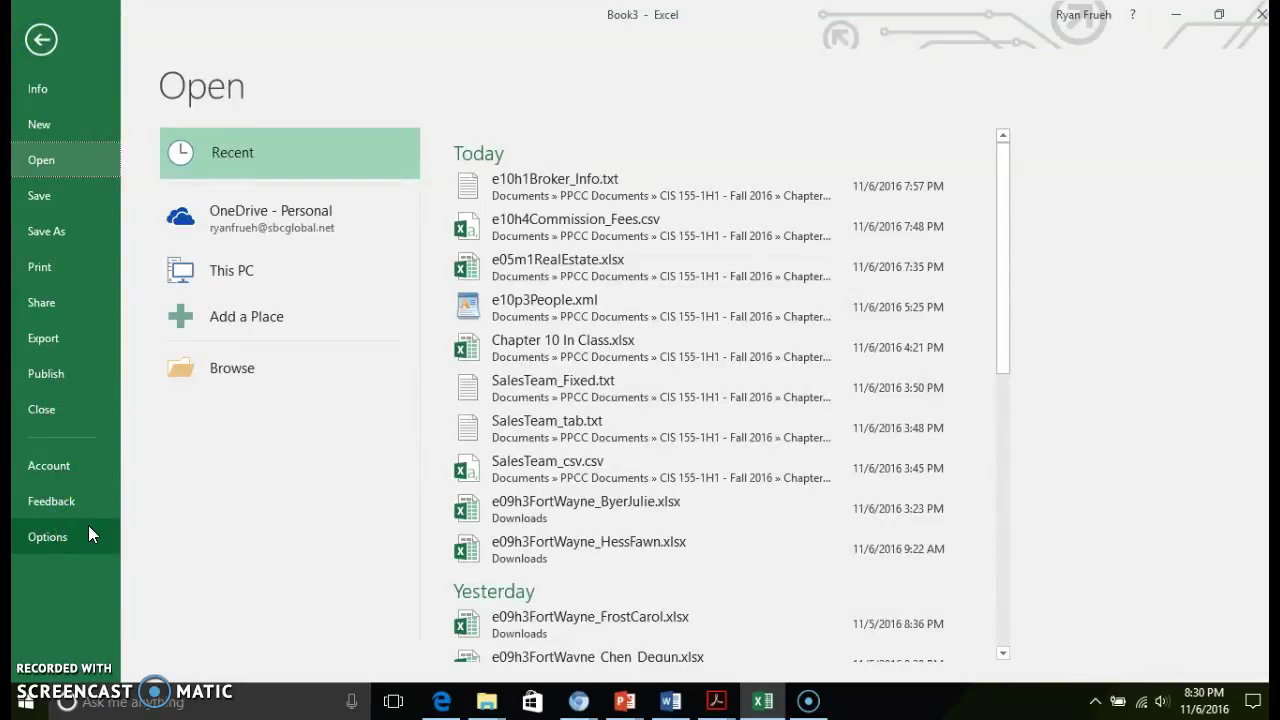
{"action": "left_click", "coordinate": [88, 535]}
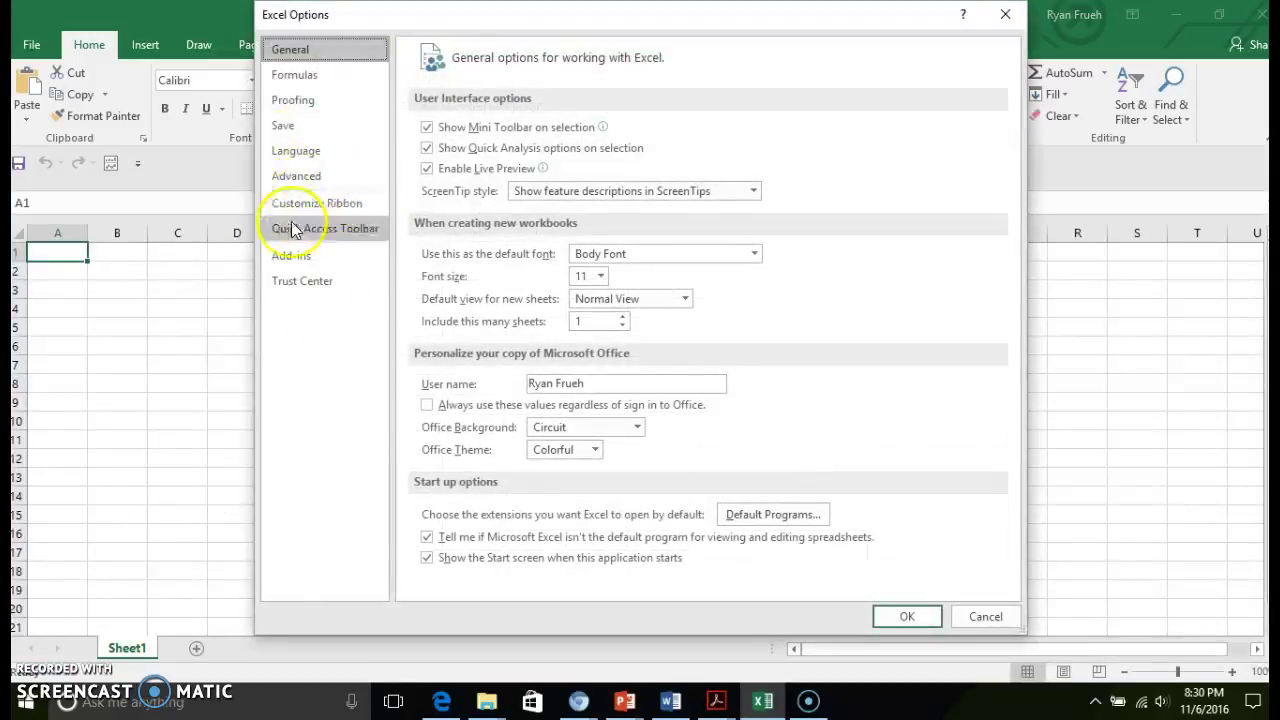
{"action": "left_click", "coordinate": [280, 263]}
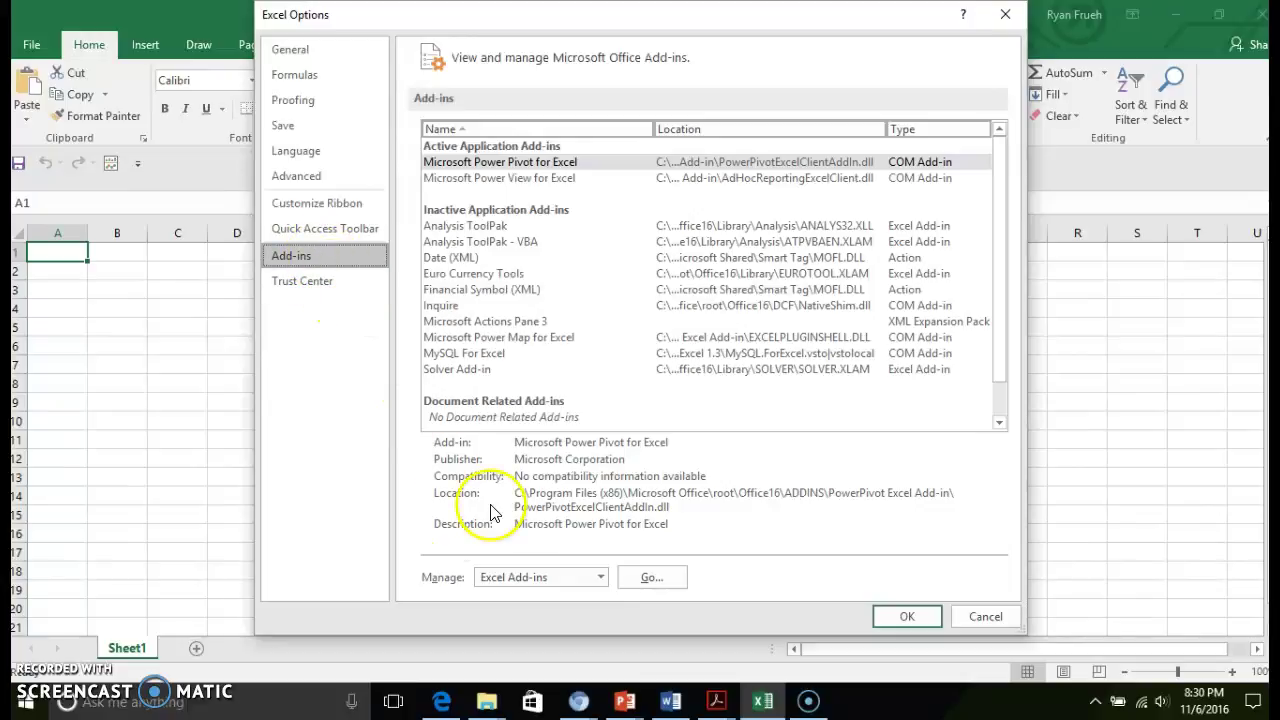
{"action": "left_click", "coordinate": [531, 577]}
{"action": "left_click", "coordinate": [540, 616]}
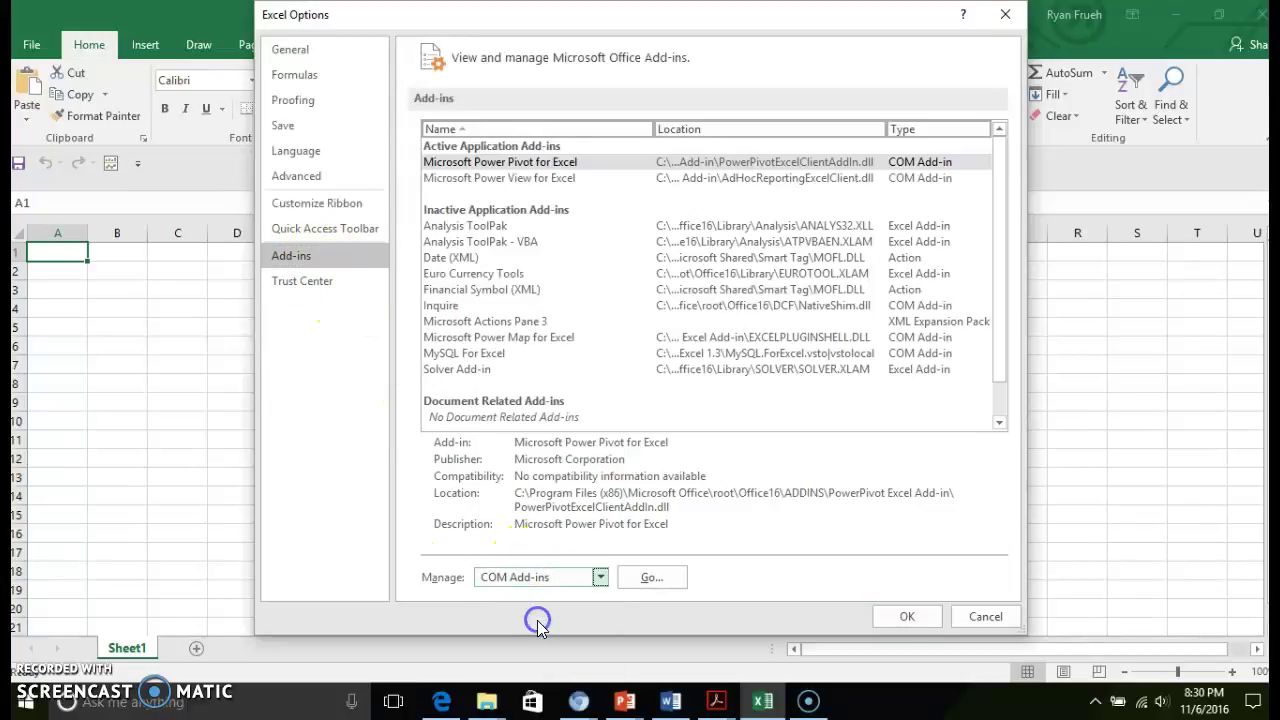
{"action": "left_click", "coordinate": [651, 579]}
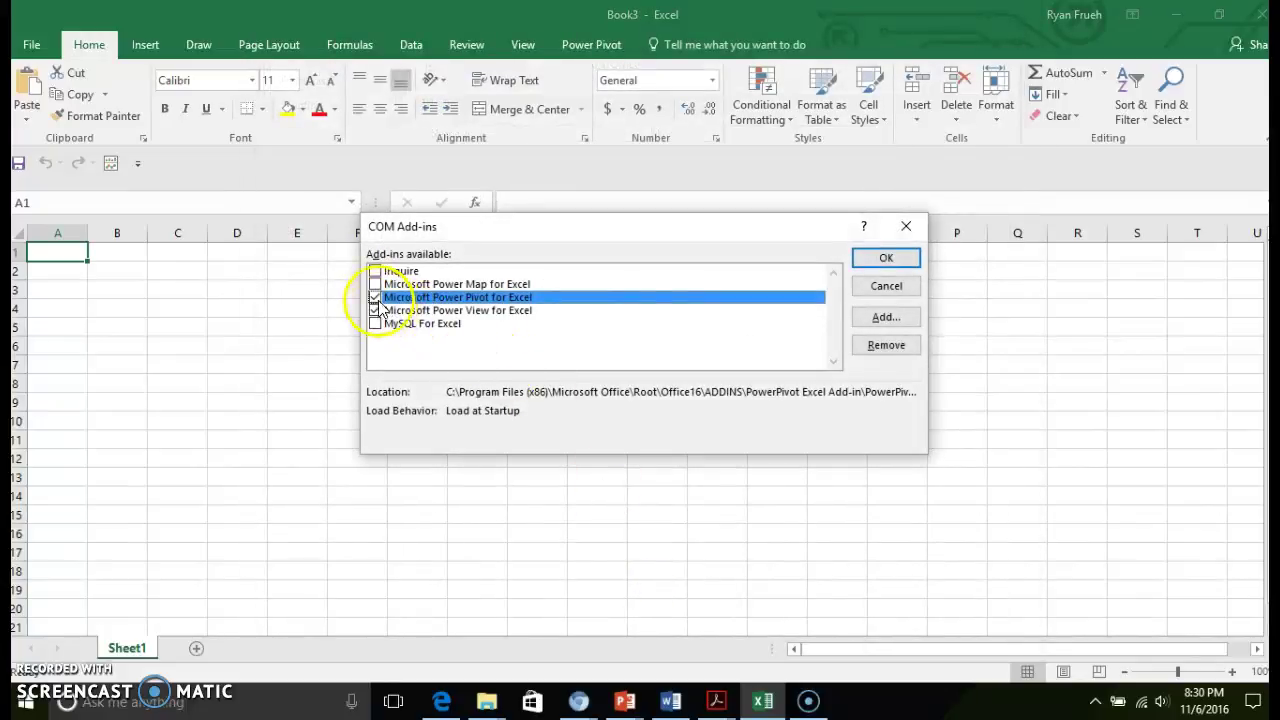
{"action": "left_click", "coordinate": [375, 297]}
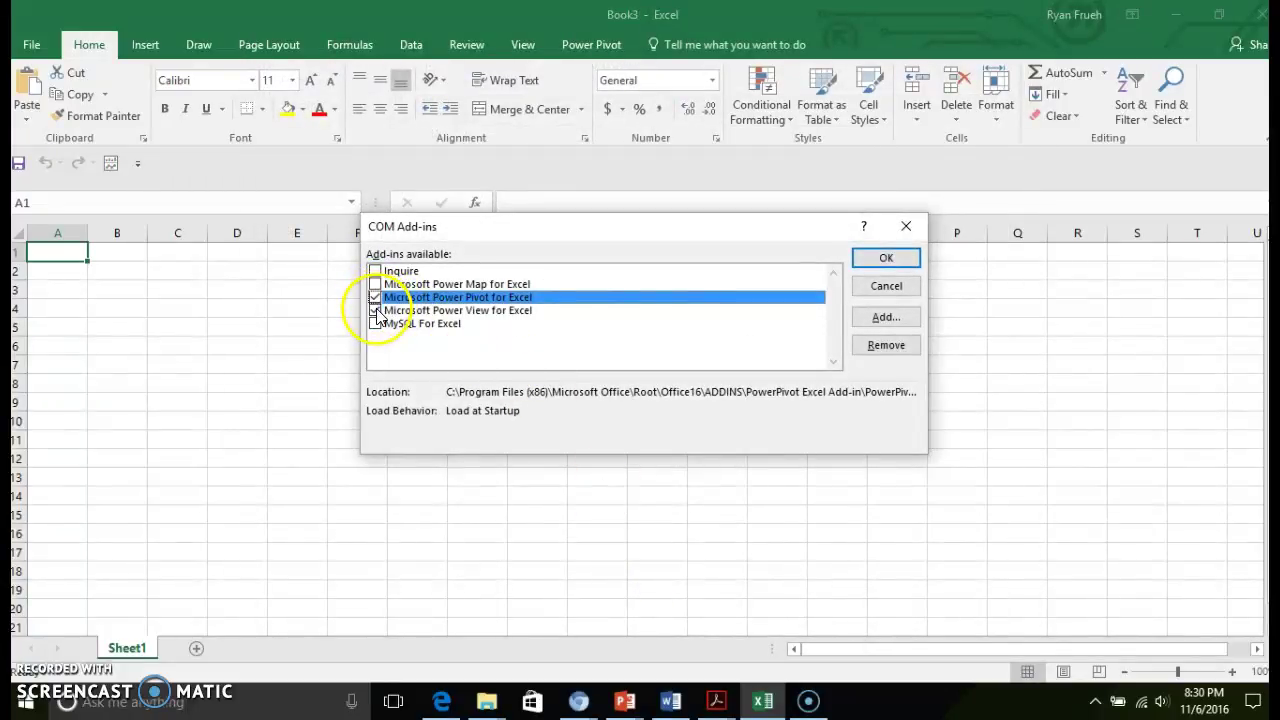
{"action": "left_click", "coordinate": [375, 310]}
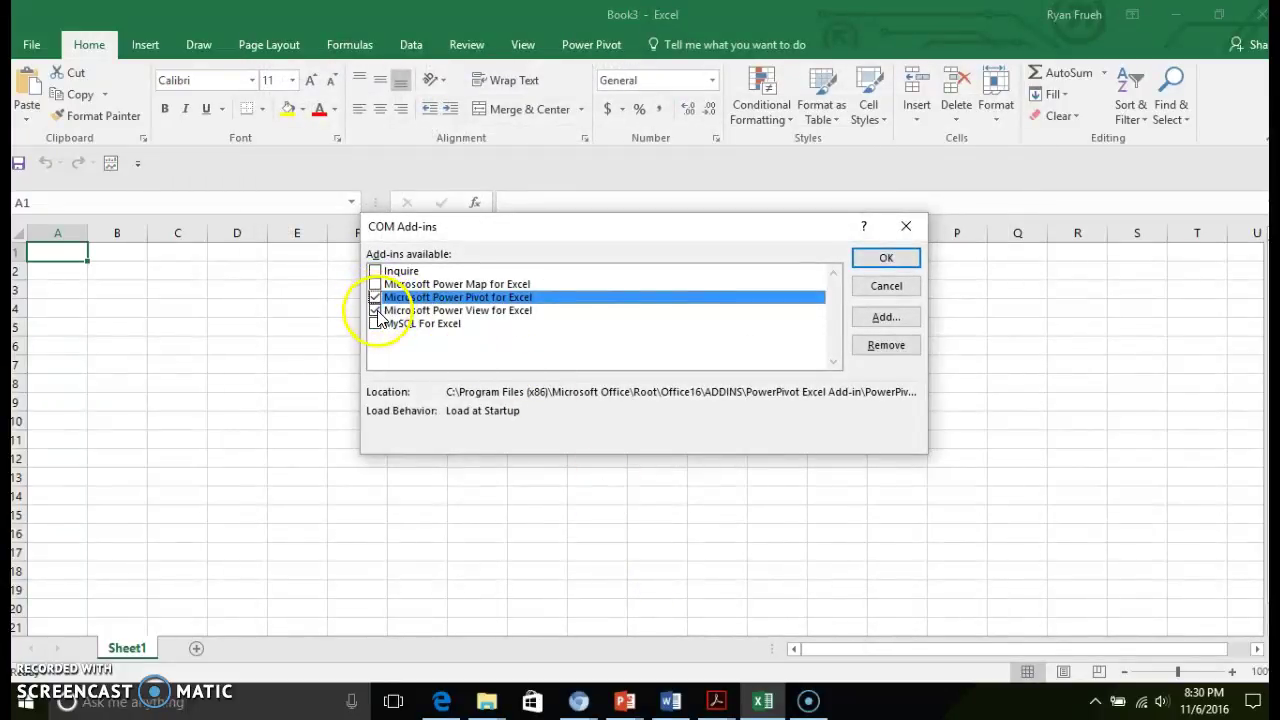
{"action": "left_click", "coordinate": [884, 262]}
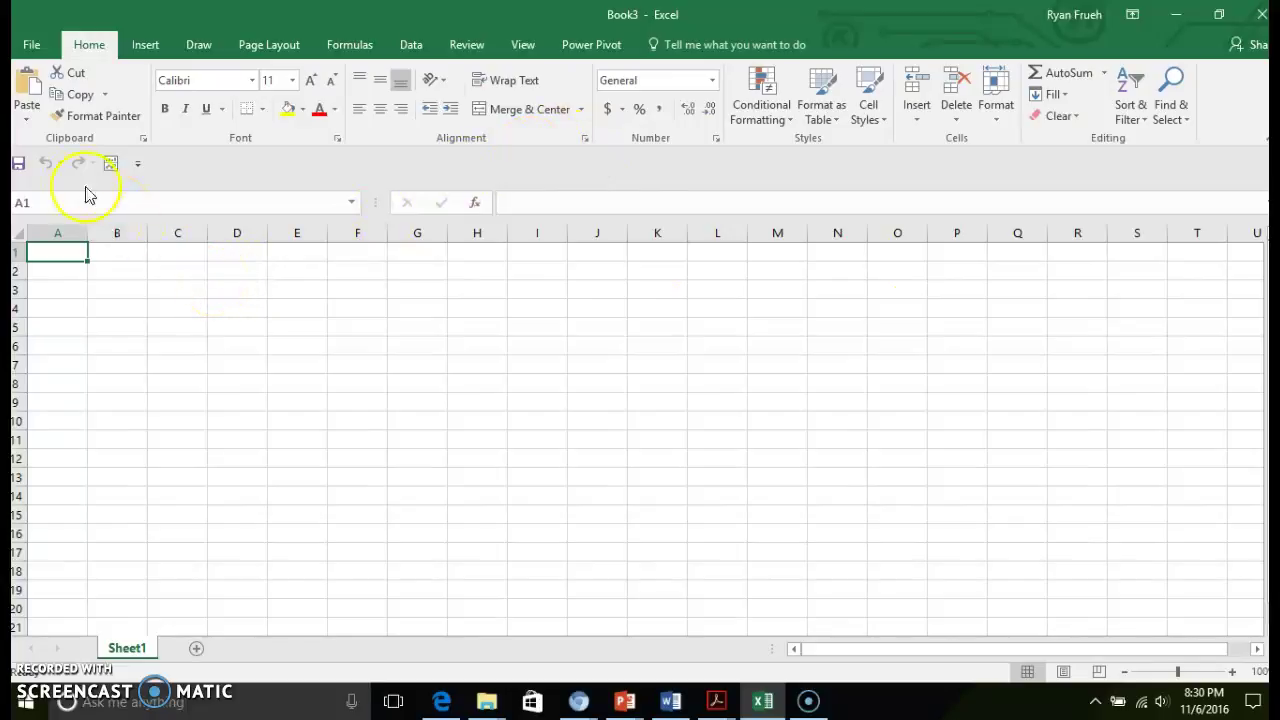
{"action": "left_click", "coordinate": [45, 44]}
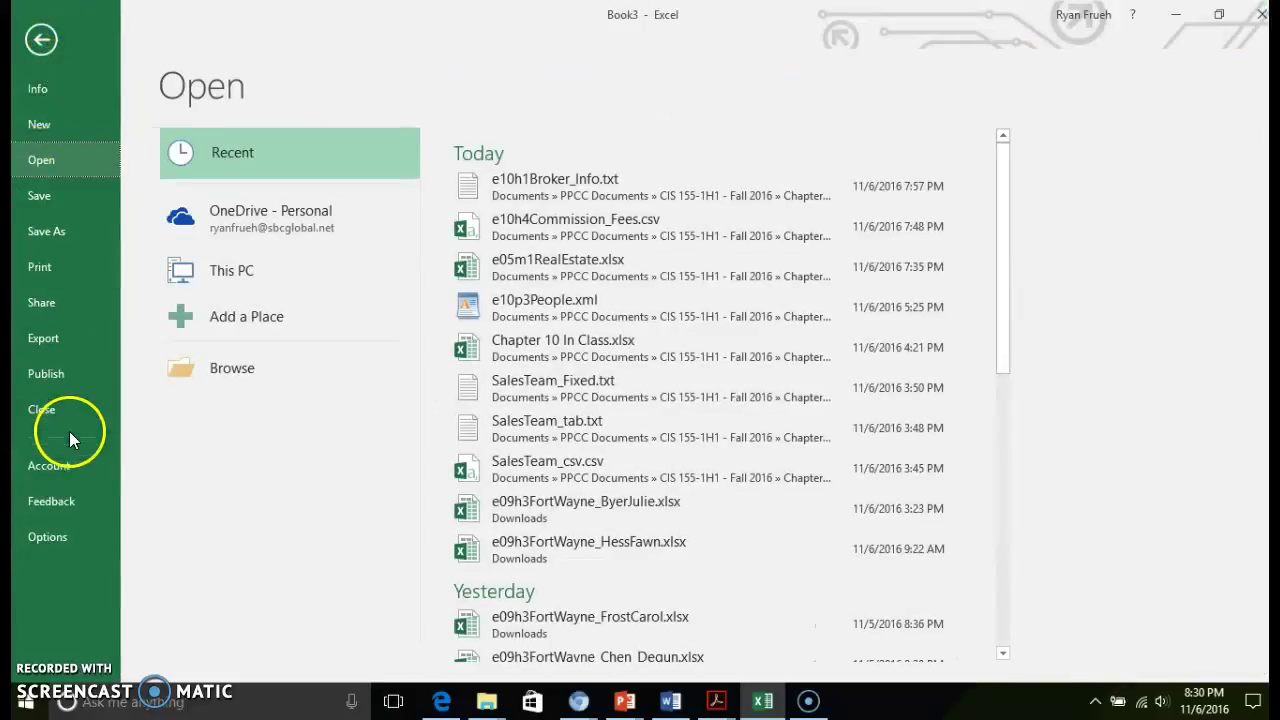
{"action": "left_click", "coordinate": [63, 536]}
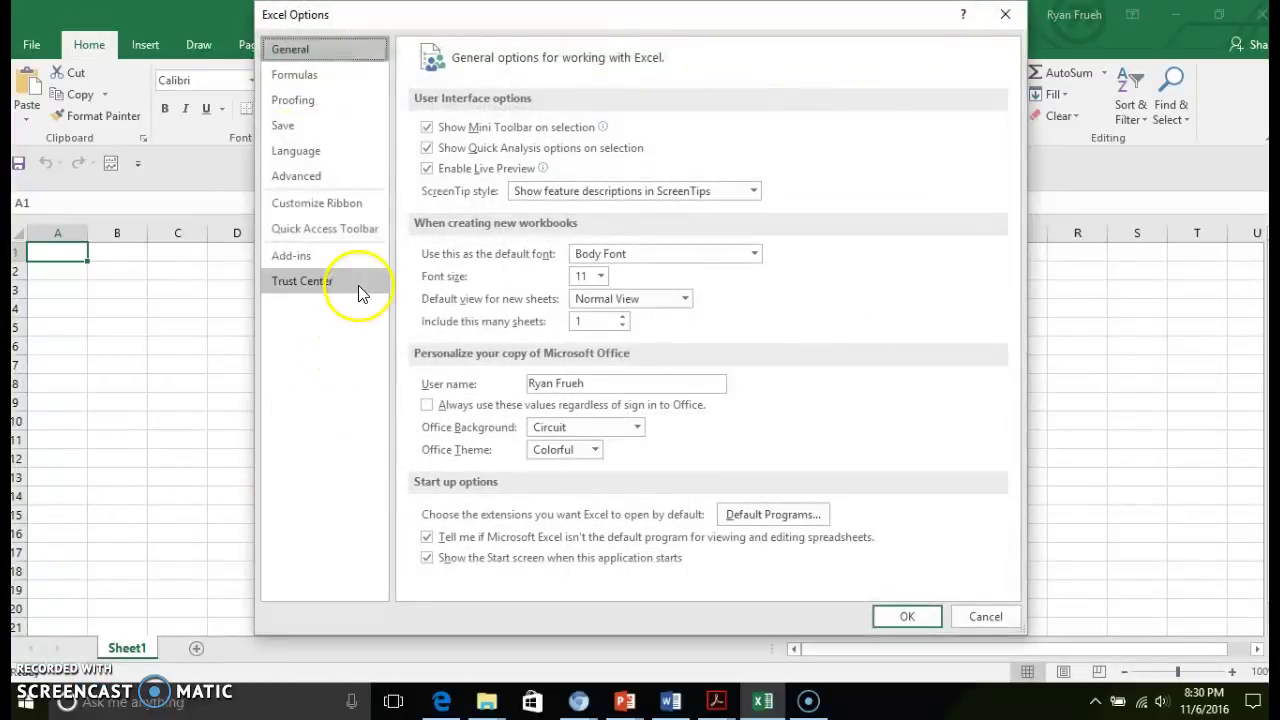
{"action": "left_click", "coordinate": [335, 229]}
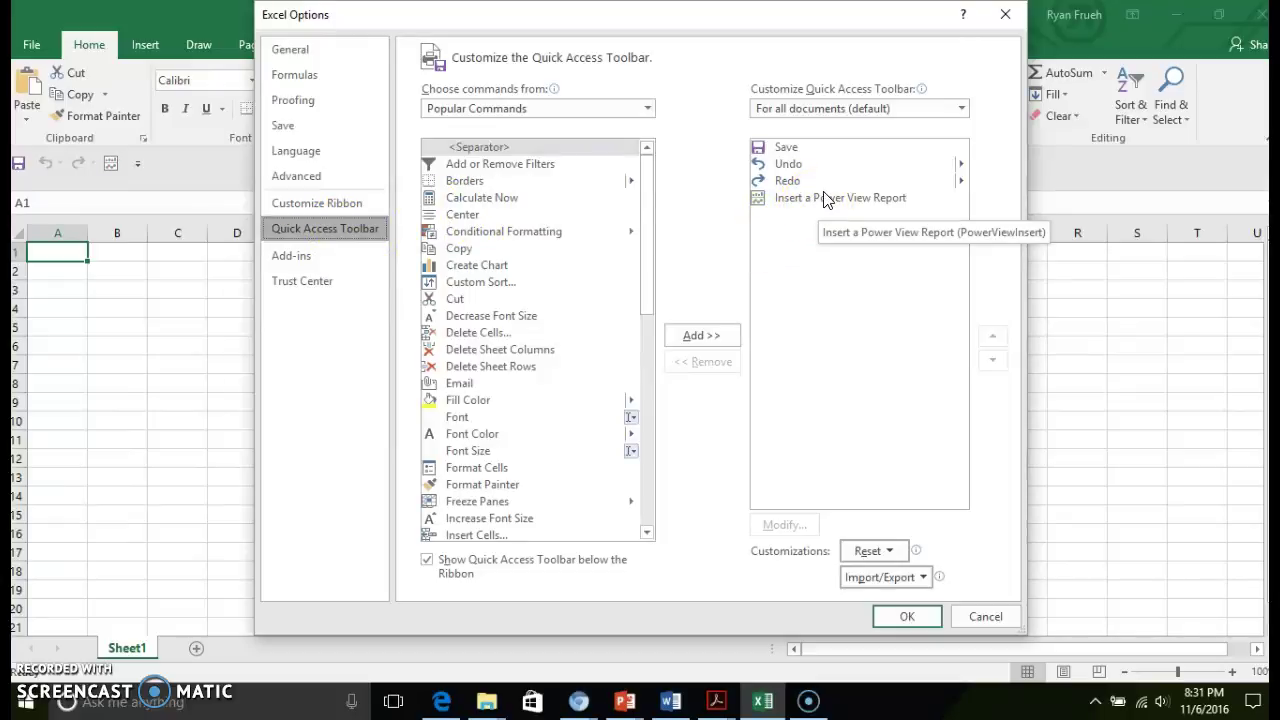
{"action": "mouse_move", "coordinate": [818, 90]}
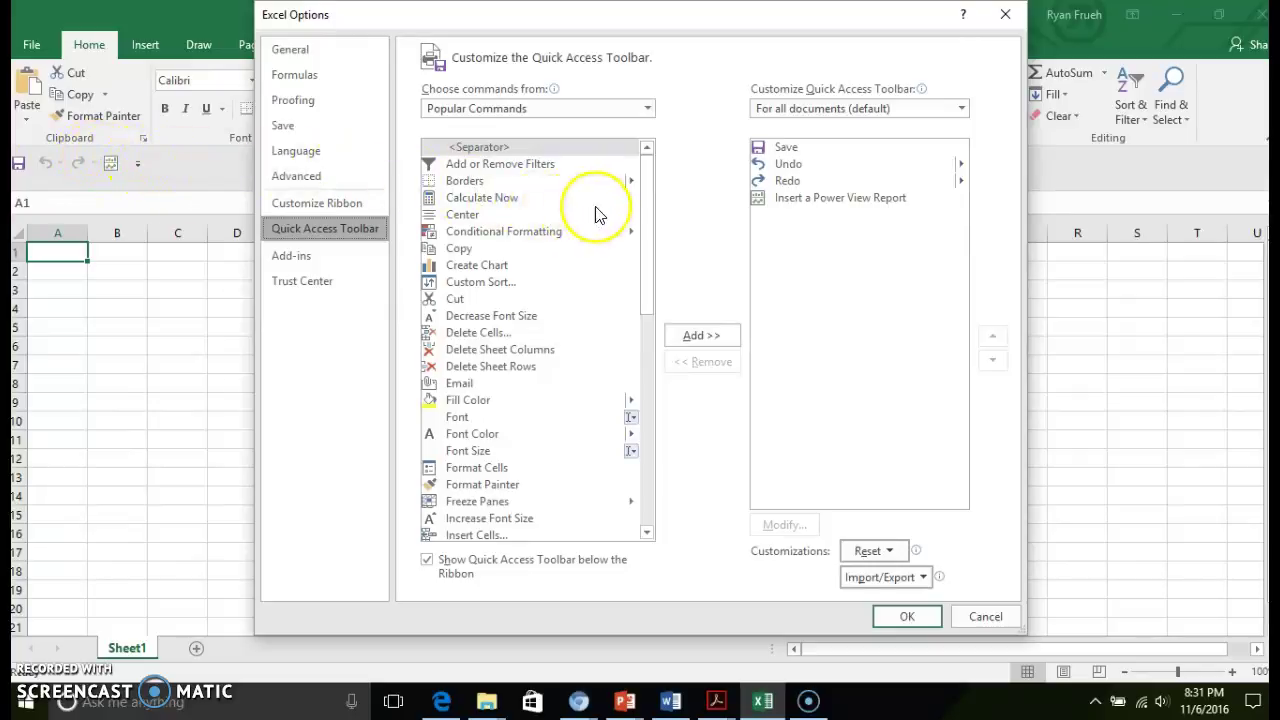
{"action": "left_click_drag", "start_coordinate": [645, 216], "coordinate": [648, 310]}
{"action": "left_click", "coordinate": [645, 108]}
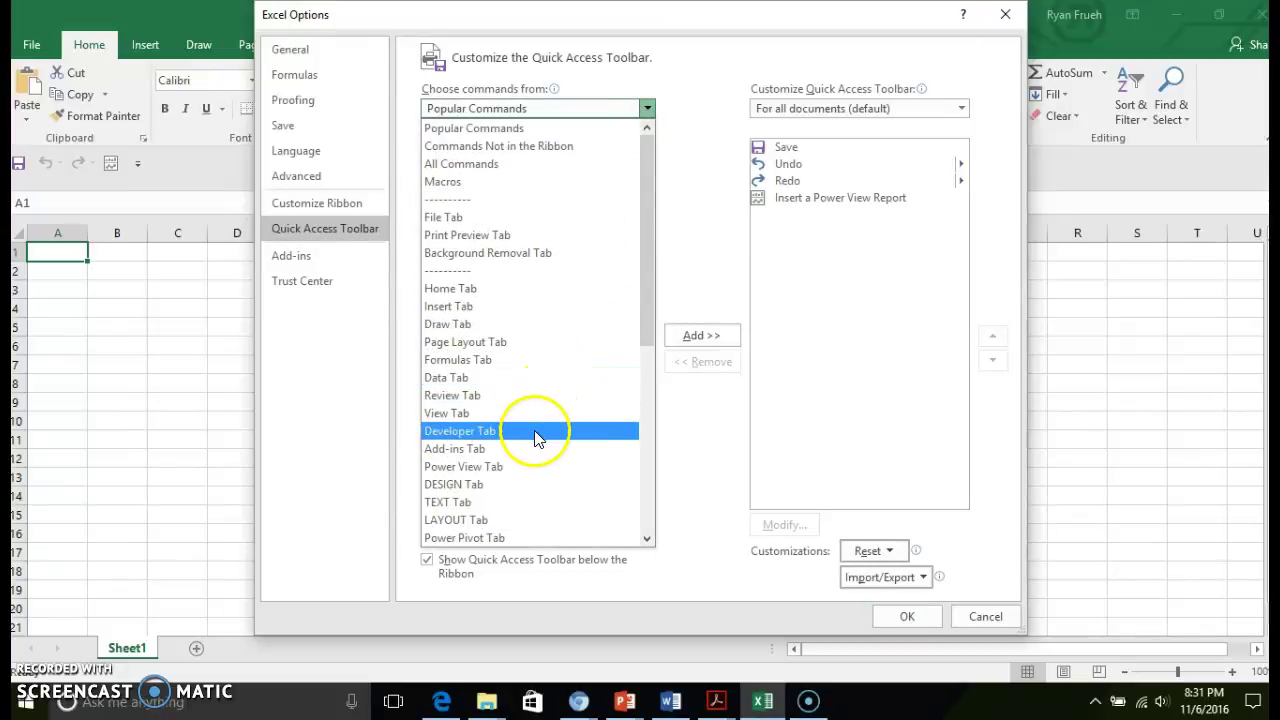
{"action": "left_click", "coordinate": [528, 467]}
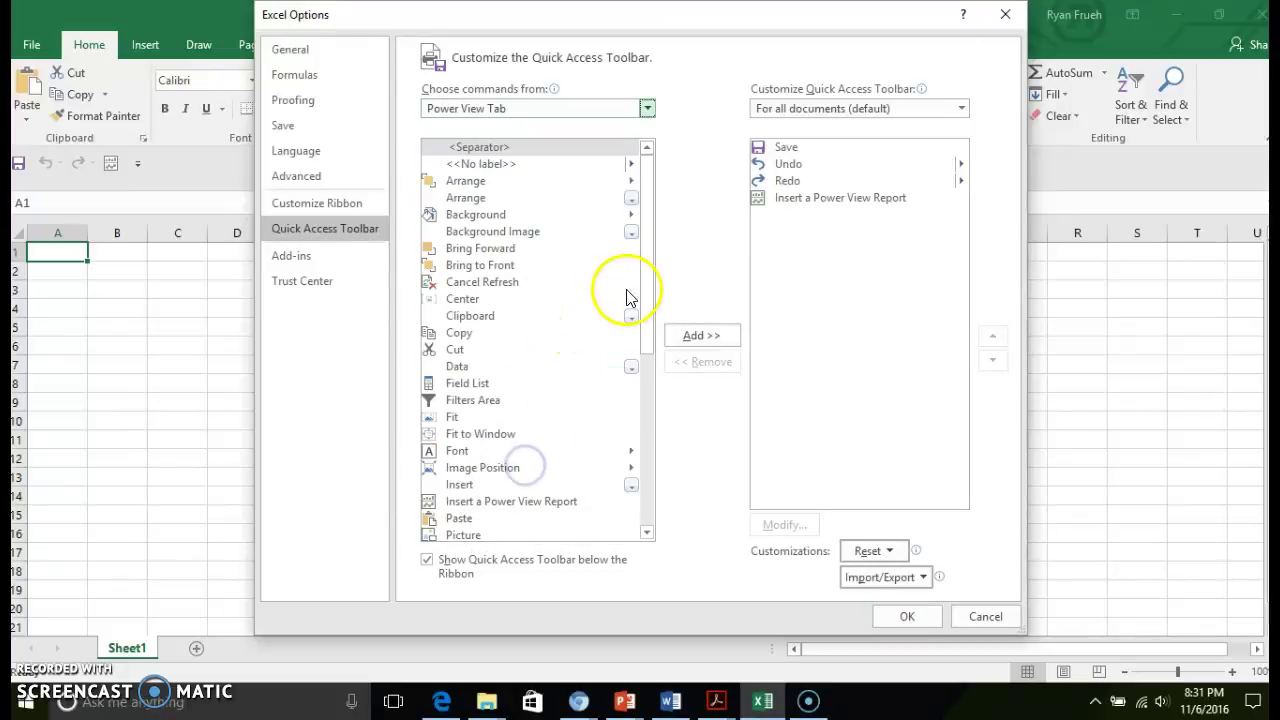
{"action": "left_click_drag", "start_coordinate": [646, 277], "coordinate": [637, 348]}
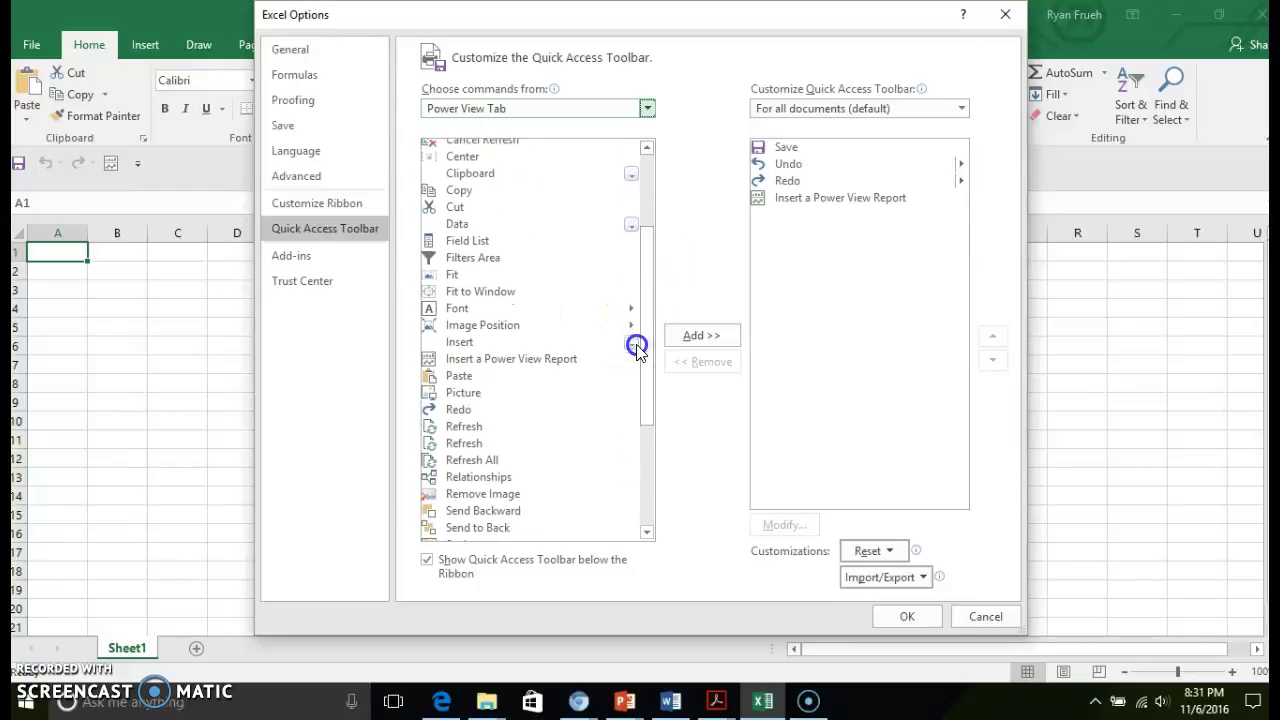
{"action": "left_click", "coordinate": [551, 359]}
{"action": "left_click", "coordinate": [688, 340]}
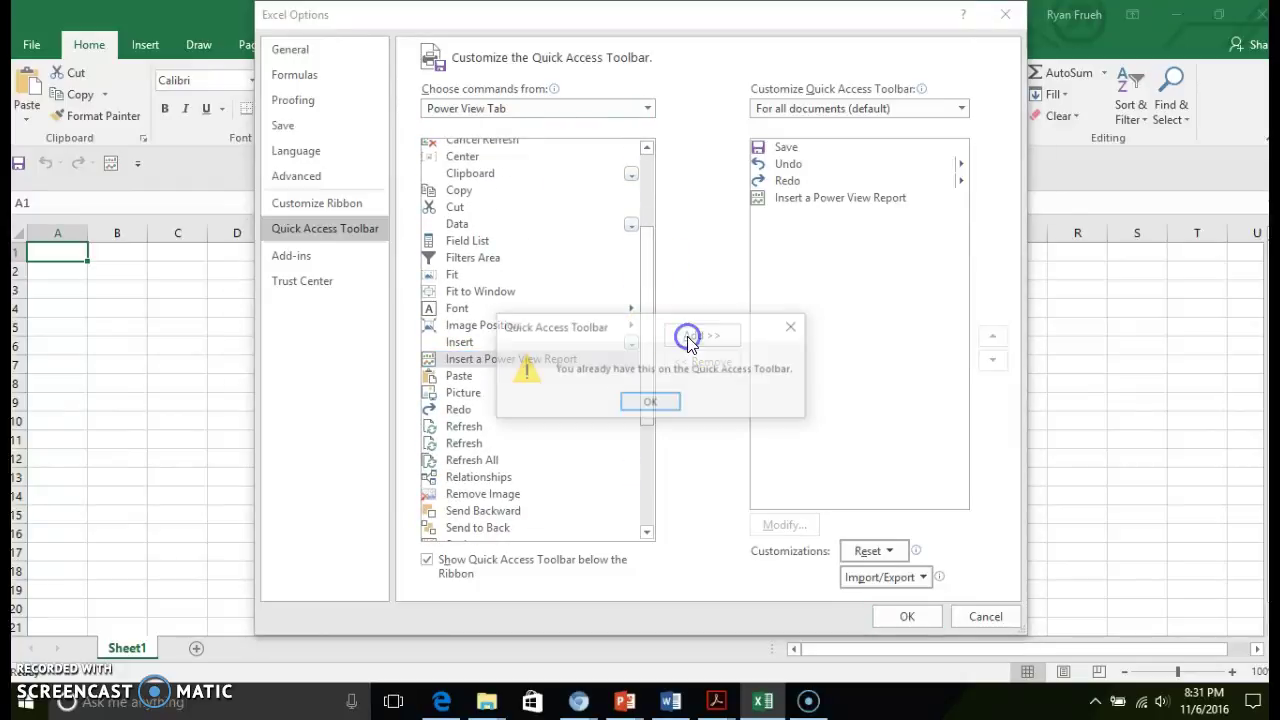
{"action": "left_click", "coordinate": [652, 405]}
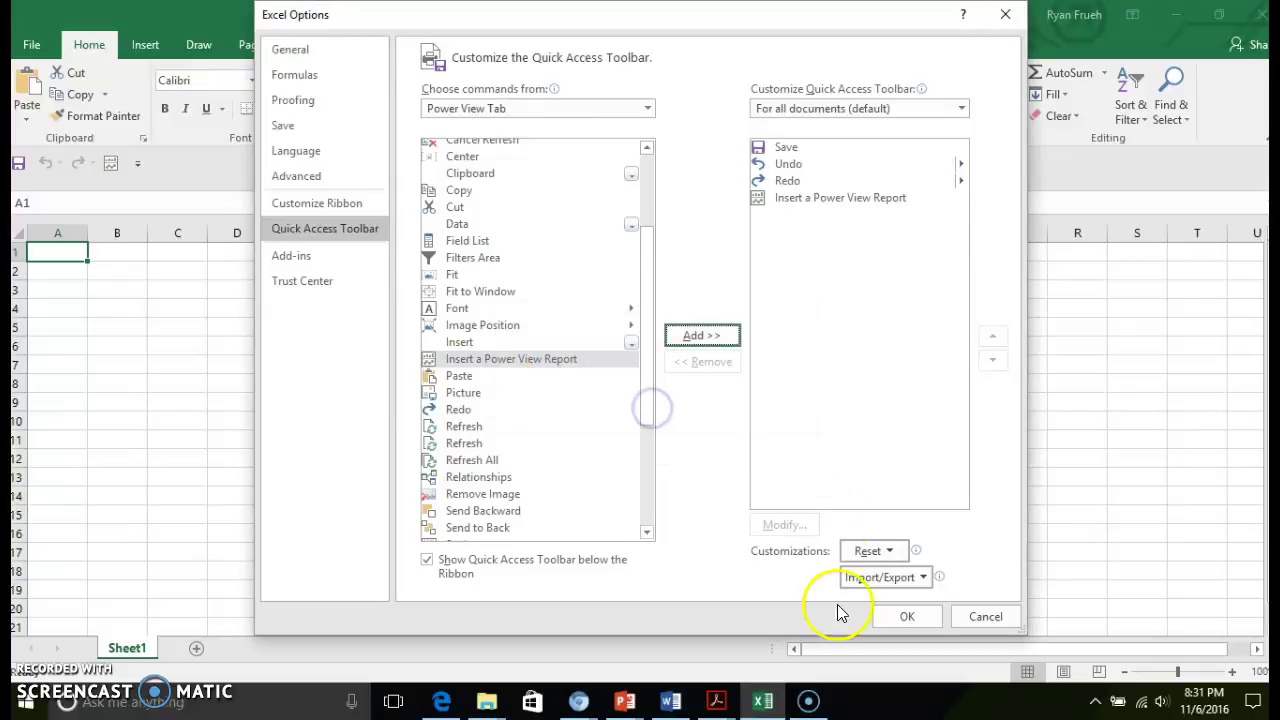
{"action": "left_click", "coordinate": [938, 616]}
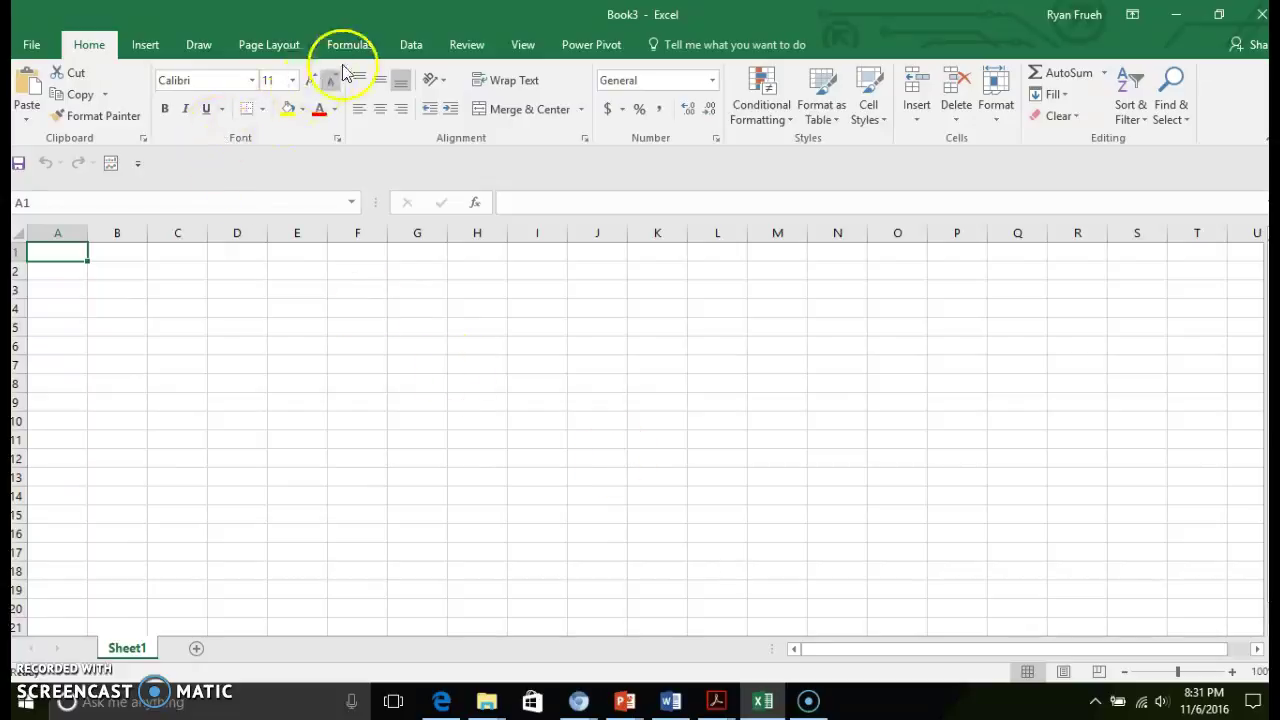
Step: Open the Power Pivot data model window for Book3 from the Power Pivot ribbon tab
{"action": "left_click", "coordinate": [395, 44]}
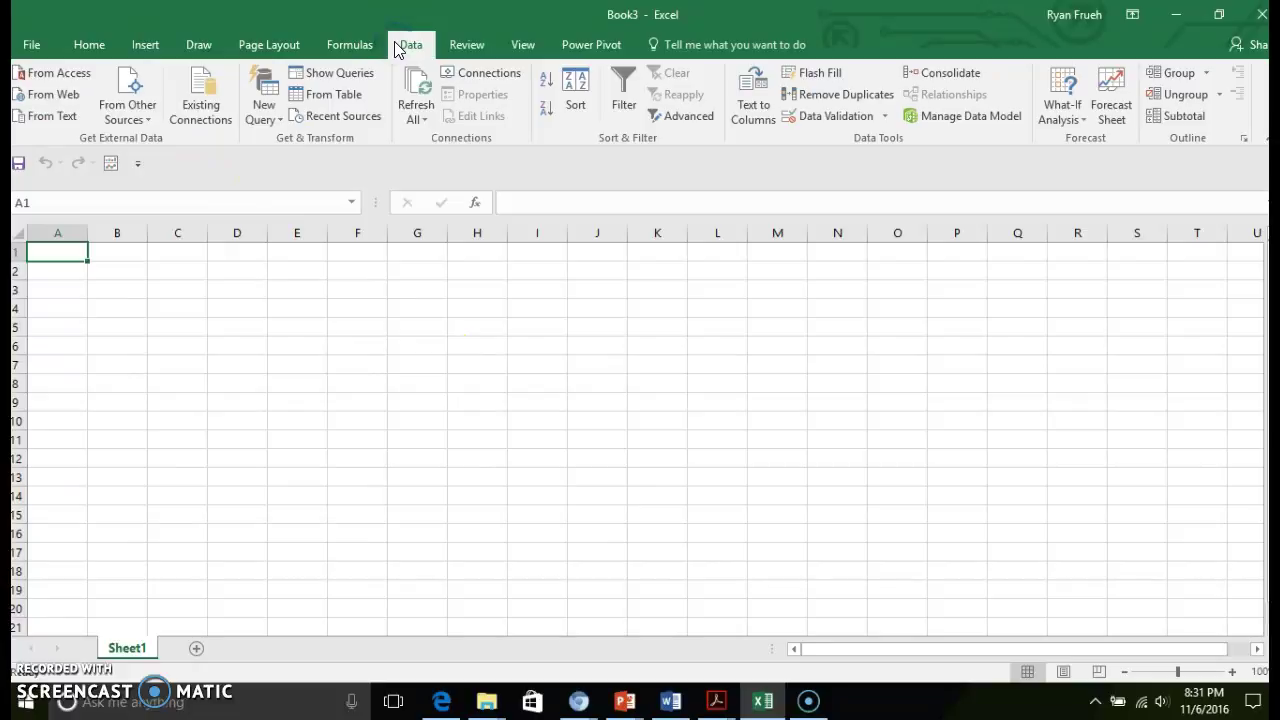
{"action": "left_click", "coordinate": [588, 44]}
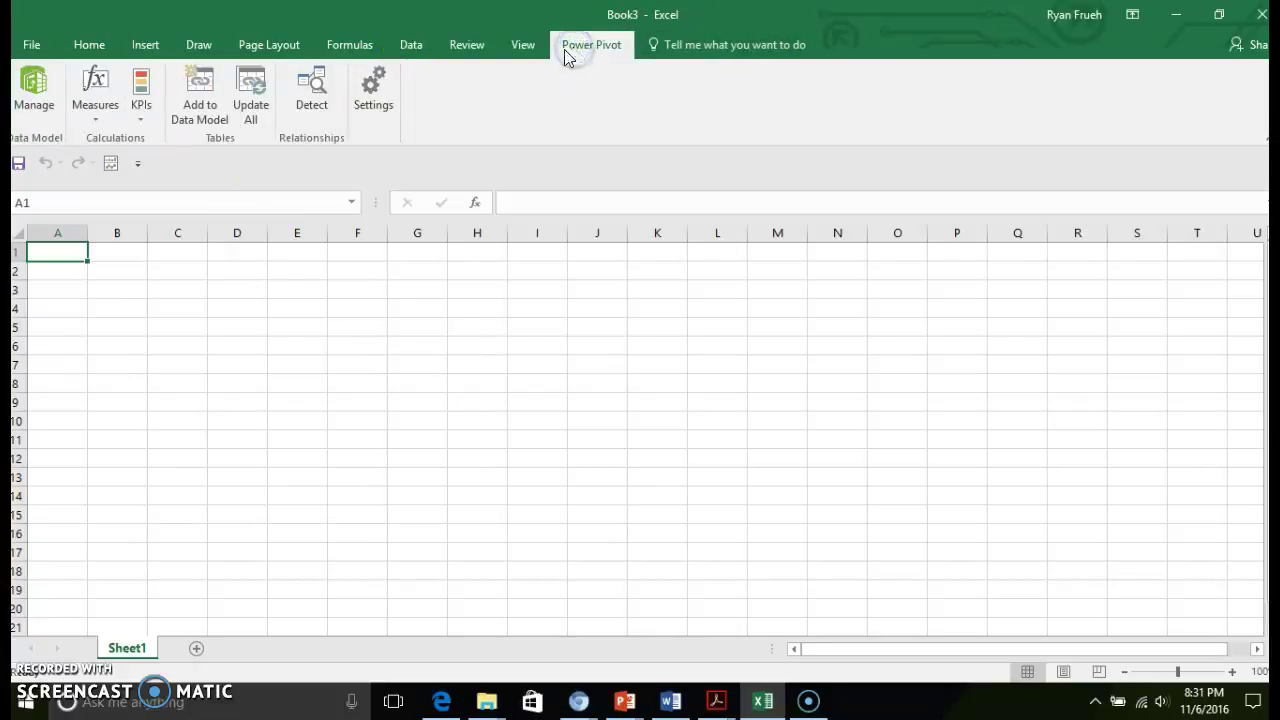
{"action": "left_click", "coordinate": [57, 90]}
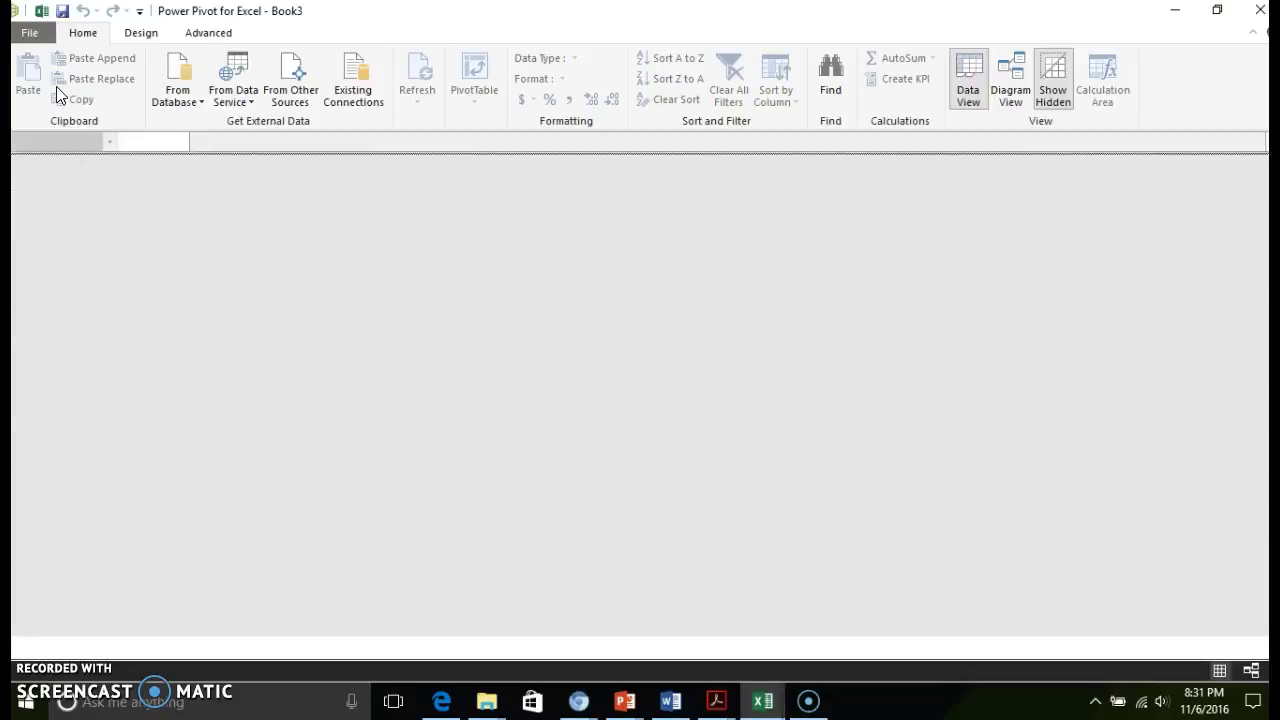
Step: Import the Sales_staff and Transactions tables from the Sales.accdb Access database into Power Pivot
{"action": "left_click", "coordinate": [194, 106]}
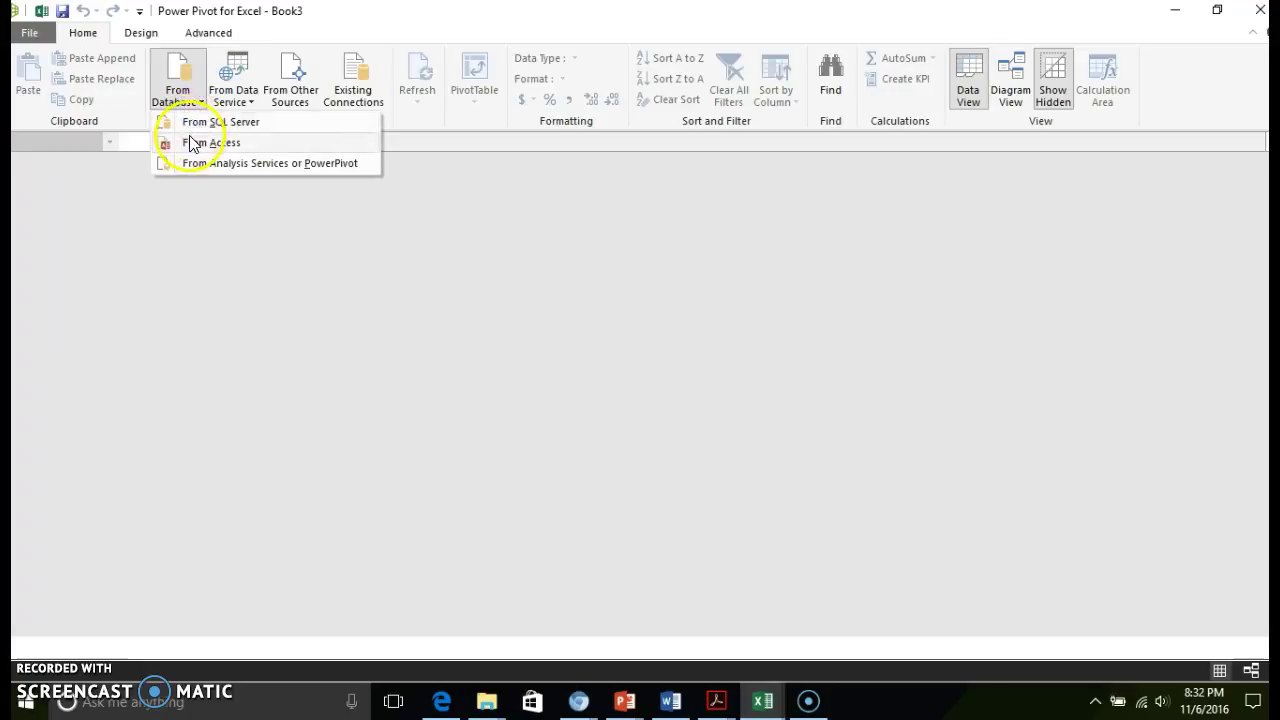
{"action": "left_click", "coordinate": [190, 143]}
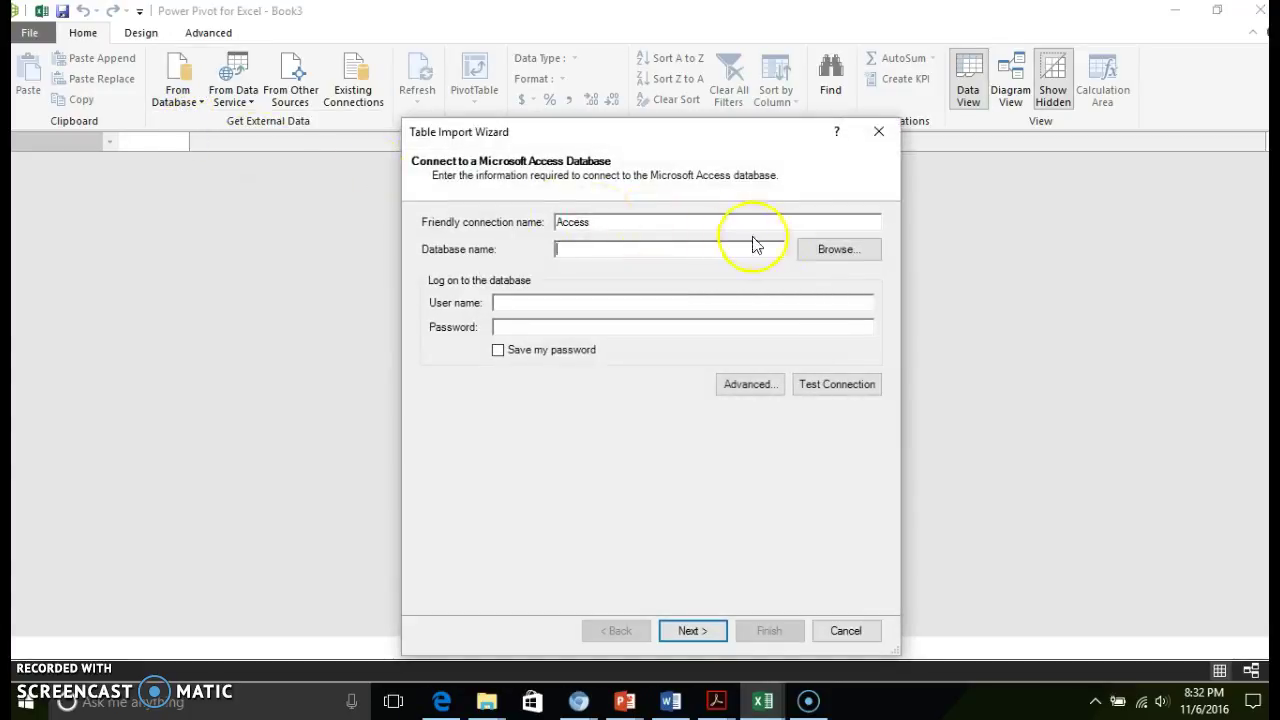
{"action": "left_click", "coordinate": [815, 250]}
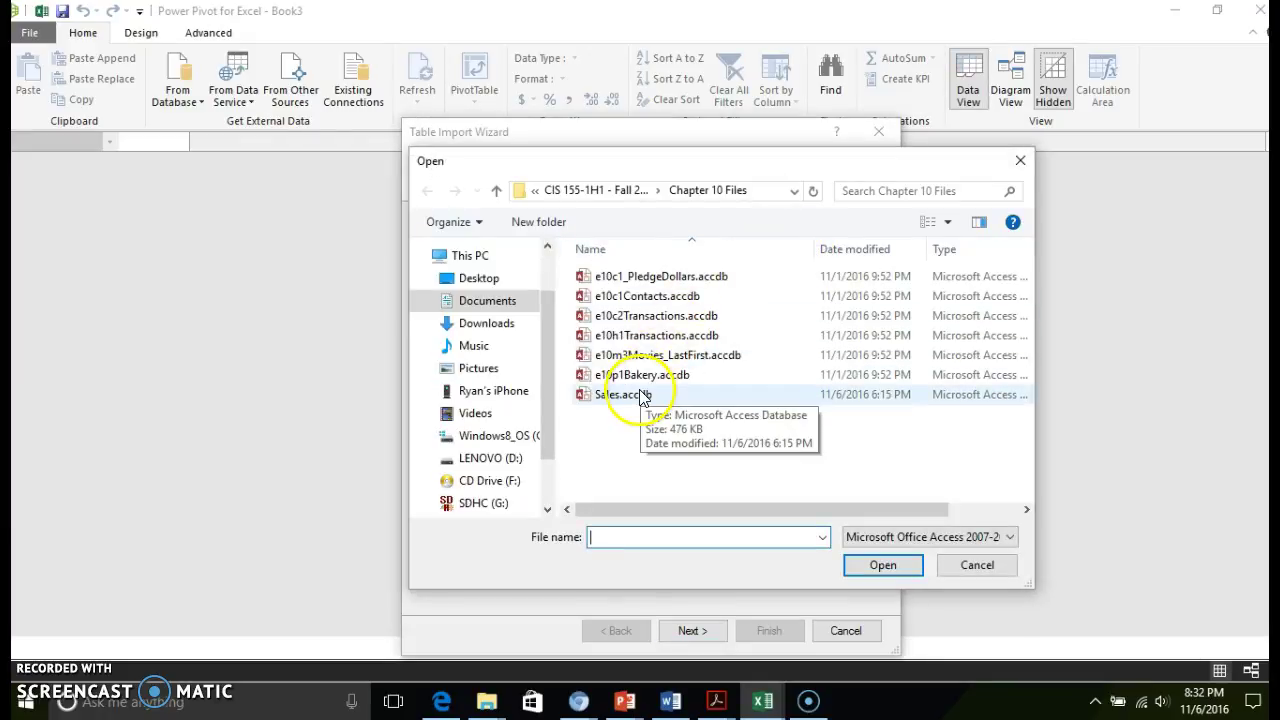
{"action": "double_click", "coordinate": [622, 394]}
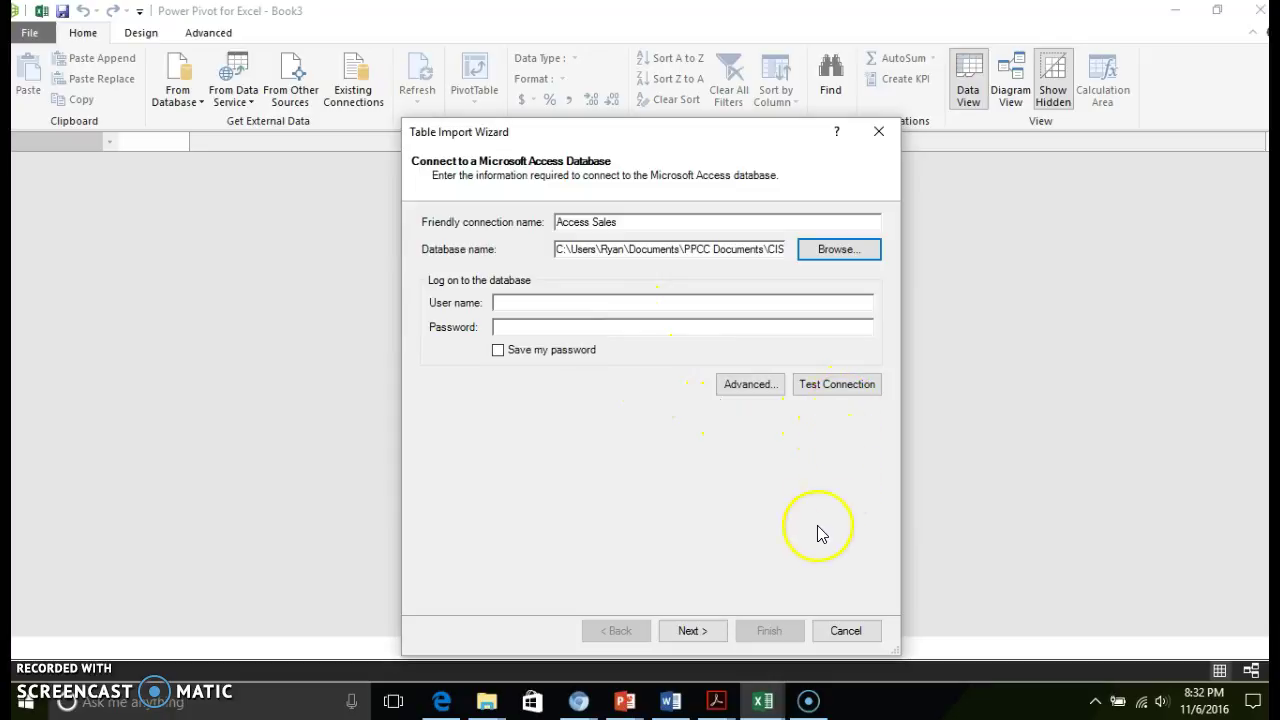
{"action": "left_click", "coordinate": [695, 627]}
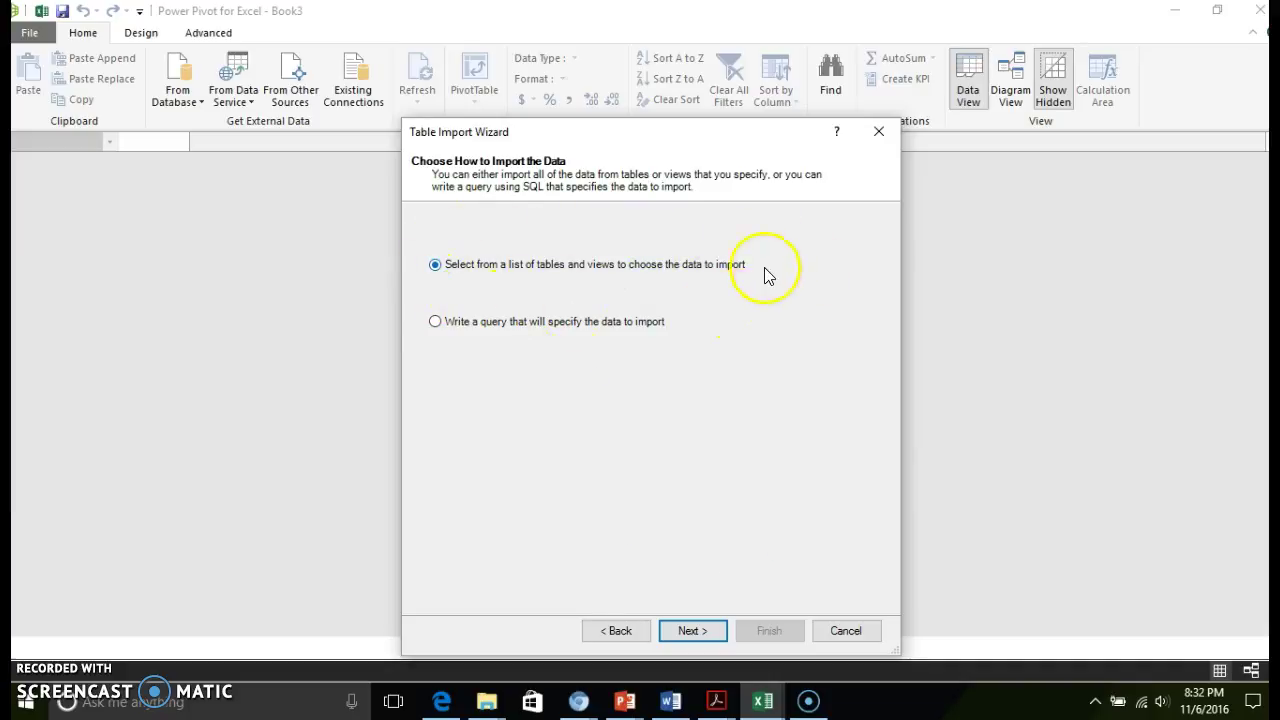
{"action": "left_click", "coordinate": [698, 632]}
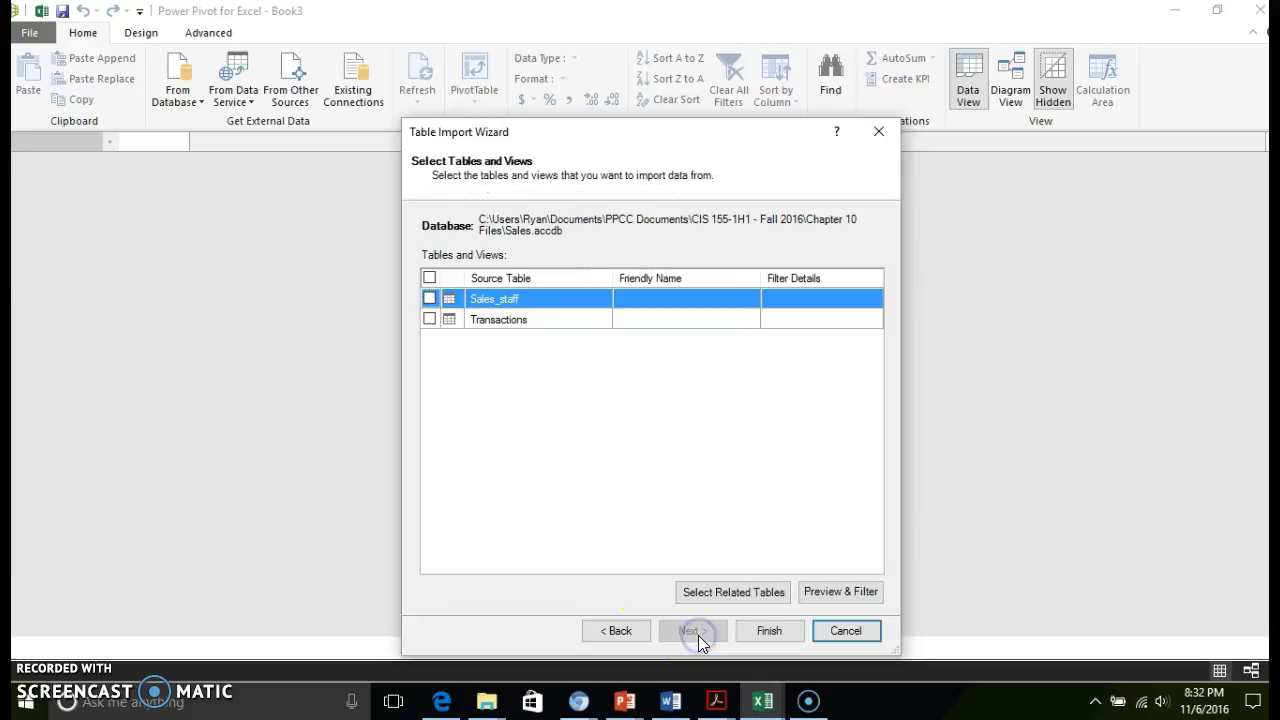
{"action": "left_click", "coordinate": [430, 319]}
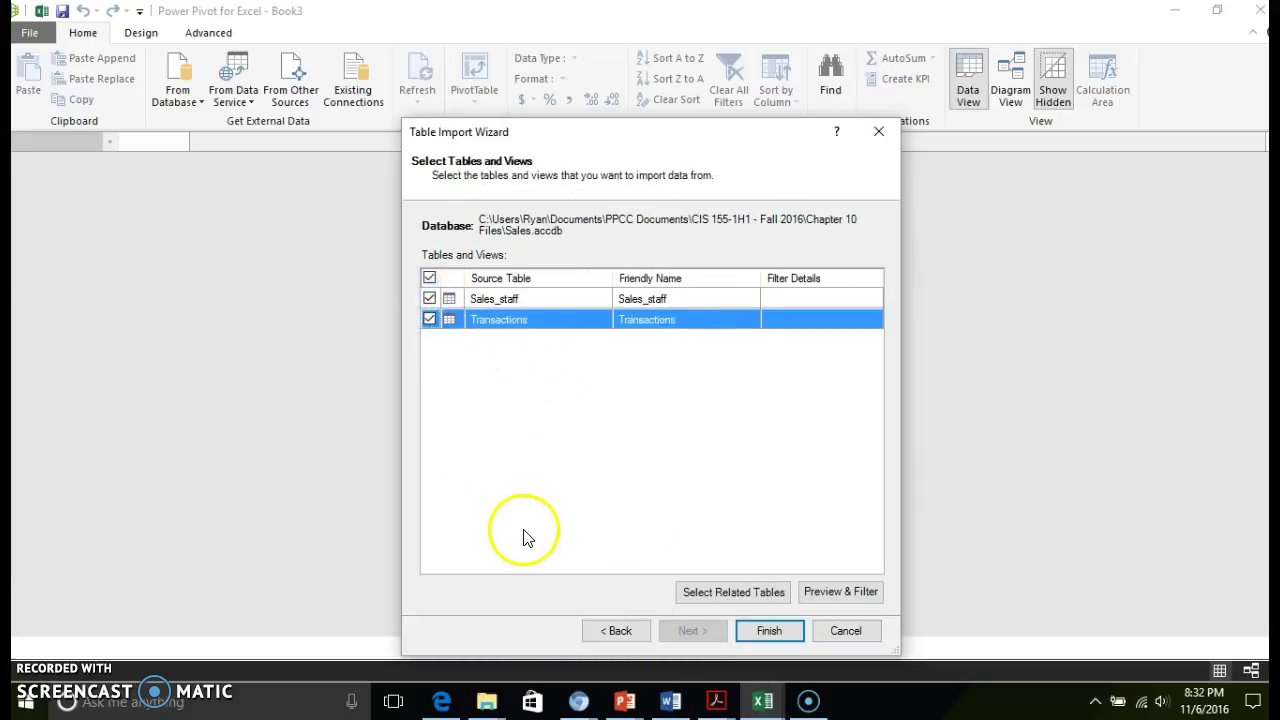
{"action": "left_click", "coordinate": [768, 630]}
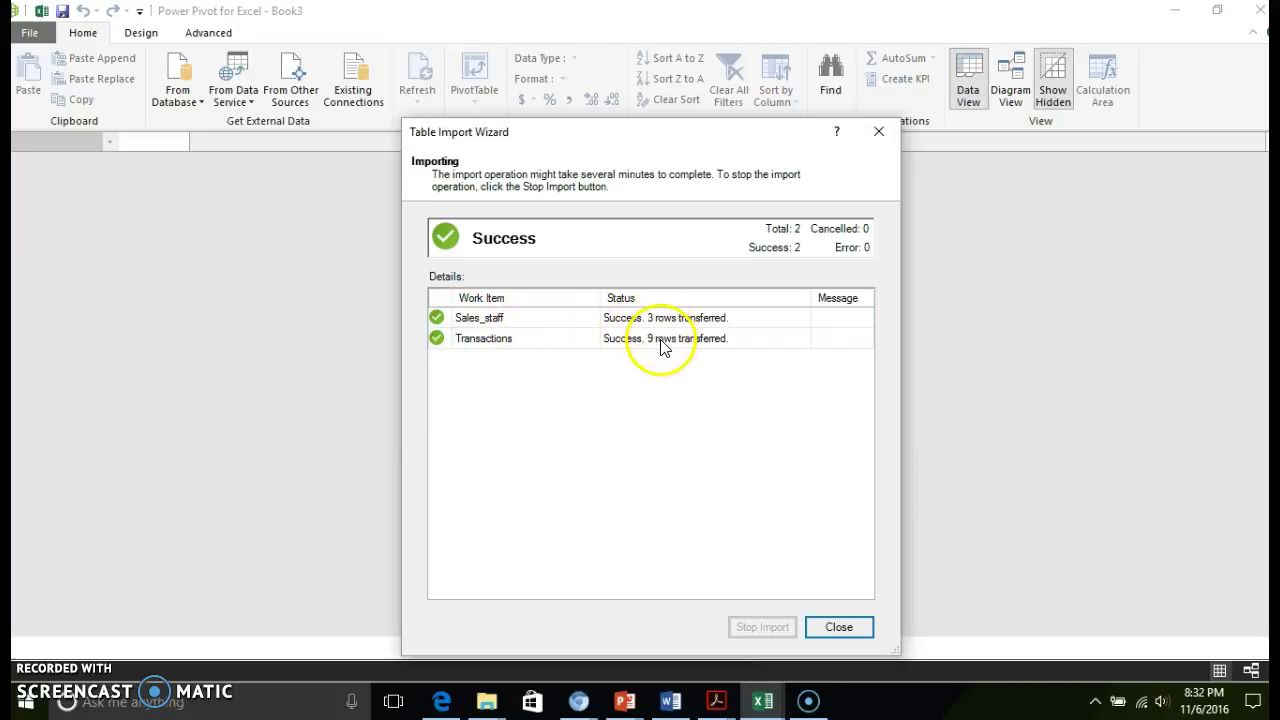
{"action": "left_click", "coordinate": [839, 628]}
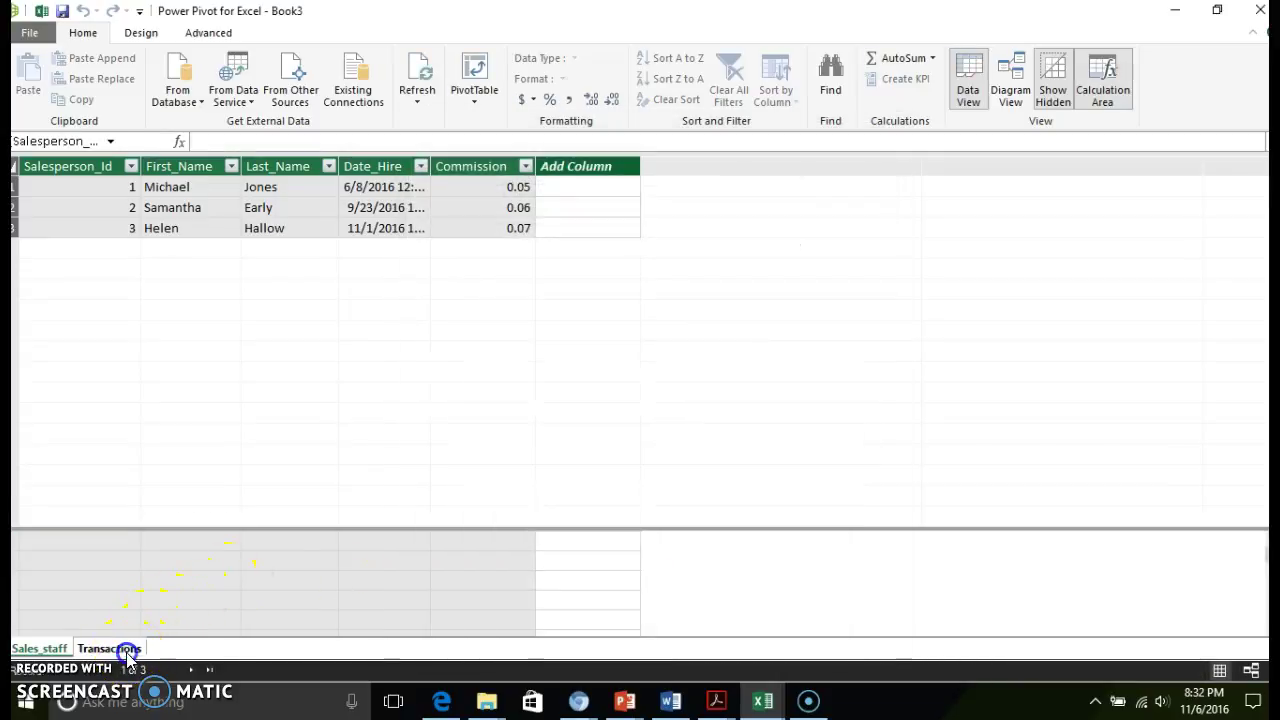
Step: Switch between the imported Transactions and Sales_staff tables to review their data
{"action": "left_click", "coordinate": [120, 649]}
{"action": "left_click", "coordinate": [58, 650]}
{"action": "left_click", "coordinate": [113, 651]}
{"action": "left_click", "coordinate": [42, 650]}
{"action": "left_click", "coordinate": [110, 650]}
{"action": "left_click", "coordinate": [58, 652]}
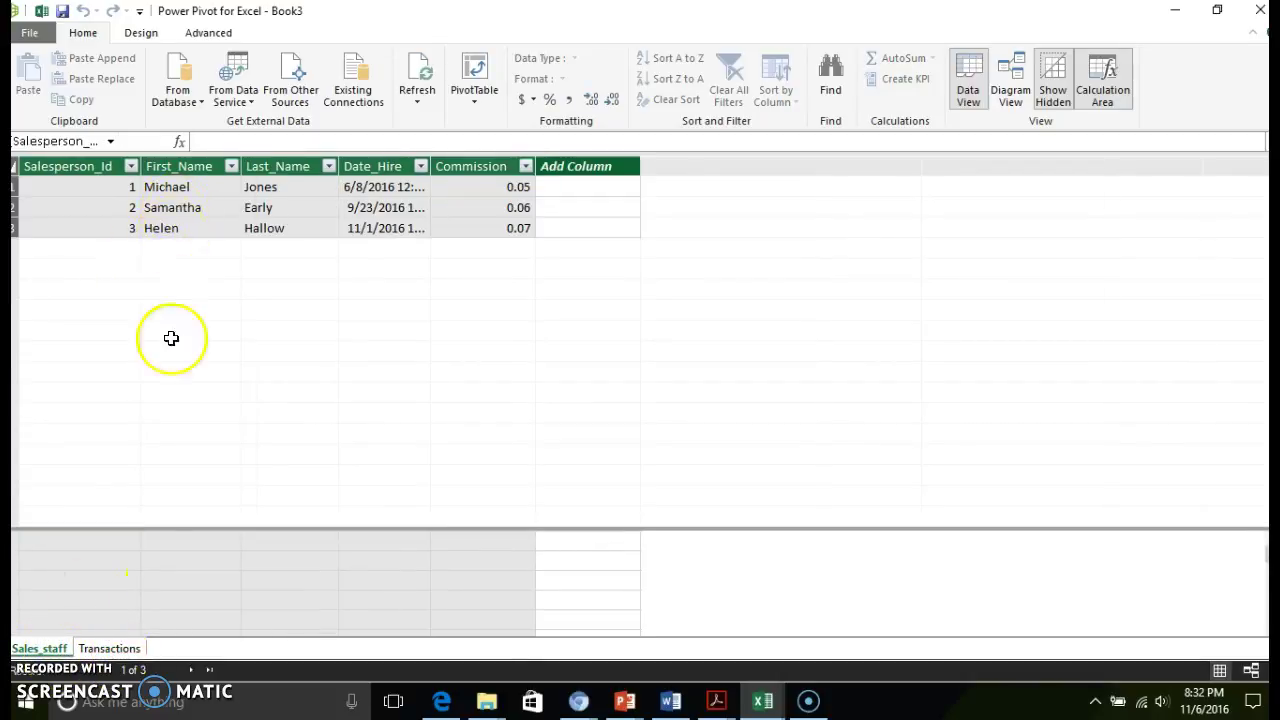
Step: With Transactions showing, create a plain PivotTable from the Power Pivot data model
{"action": "left_click", "coordinate": [109, 645]}
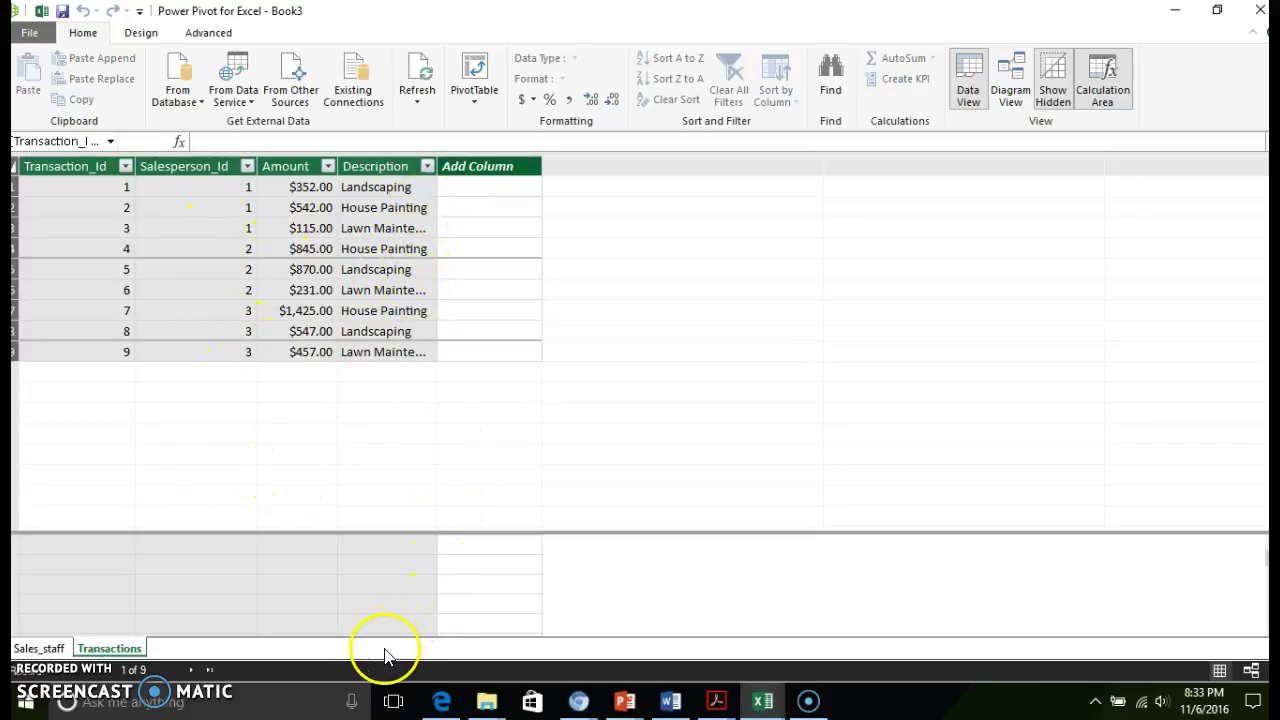
{"action": "left_click", "coordinate": [474, 100]}
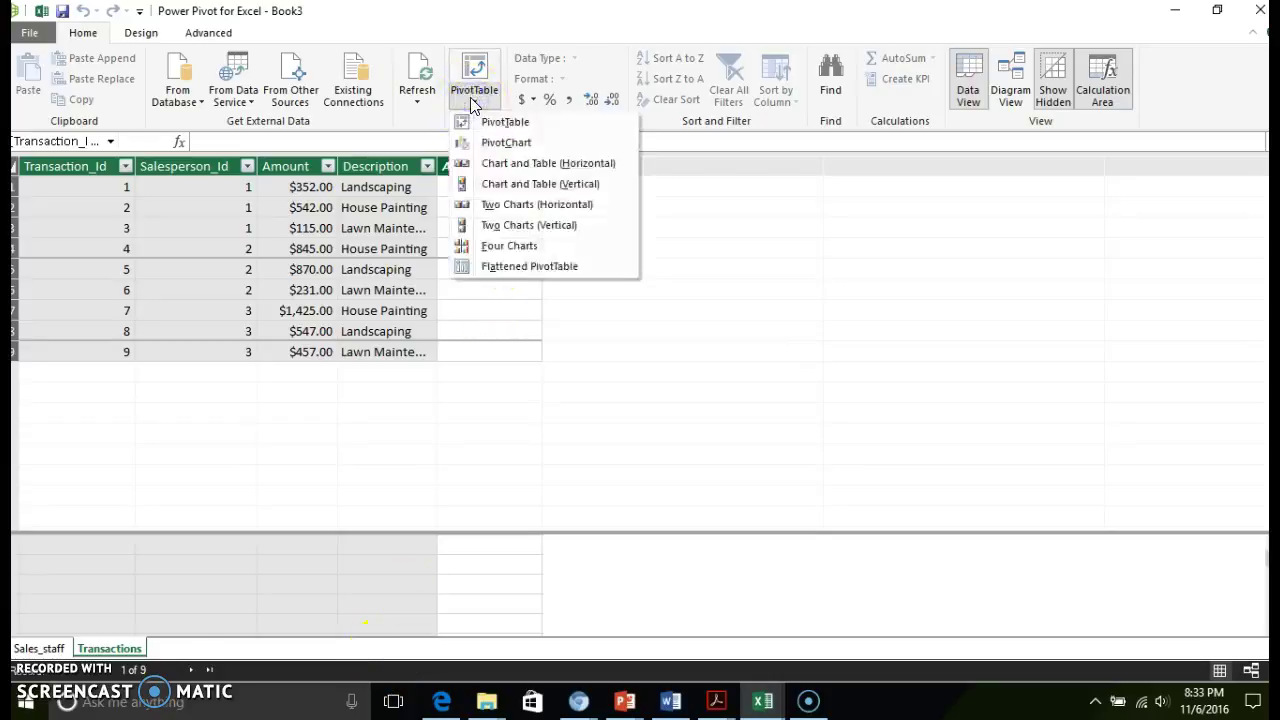
{"action": "left_click", "coordinate": [482, 120]}
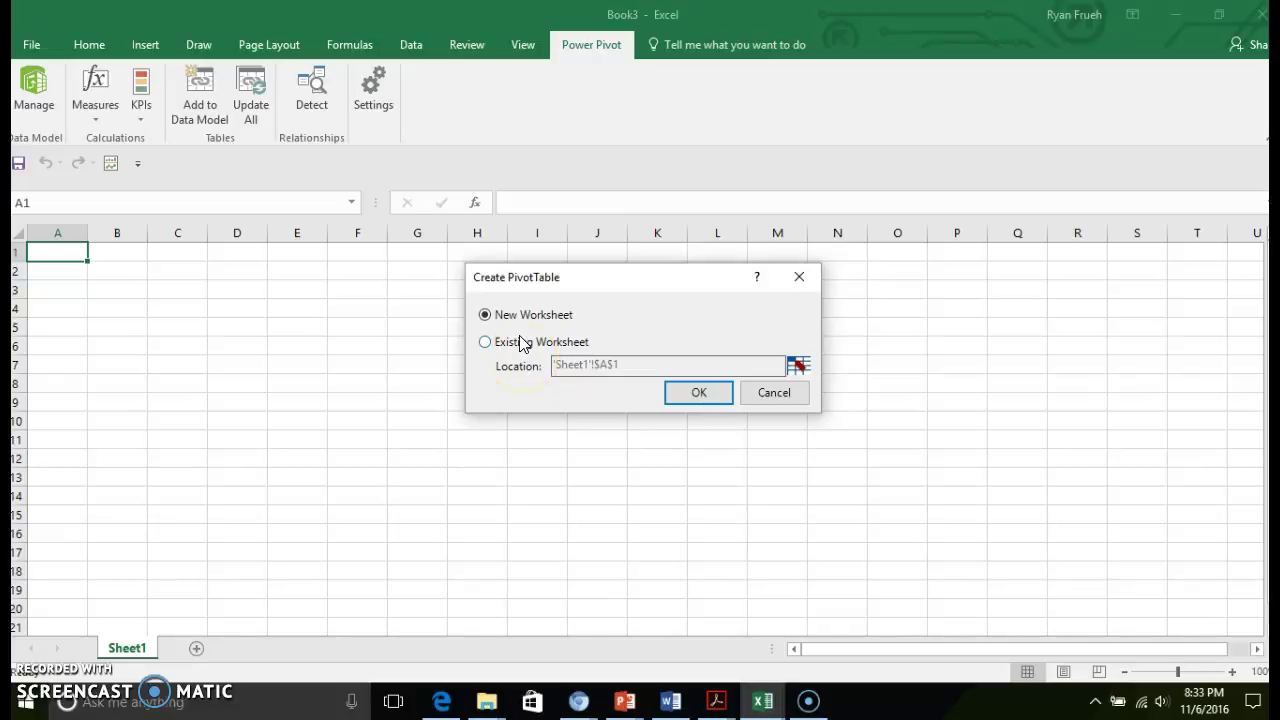
Step: Place the new PivotTable on the existing worksheet and widen the sheet area
{"action": "left_click", "coordinate": [514, 342]}
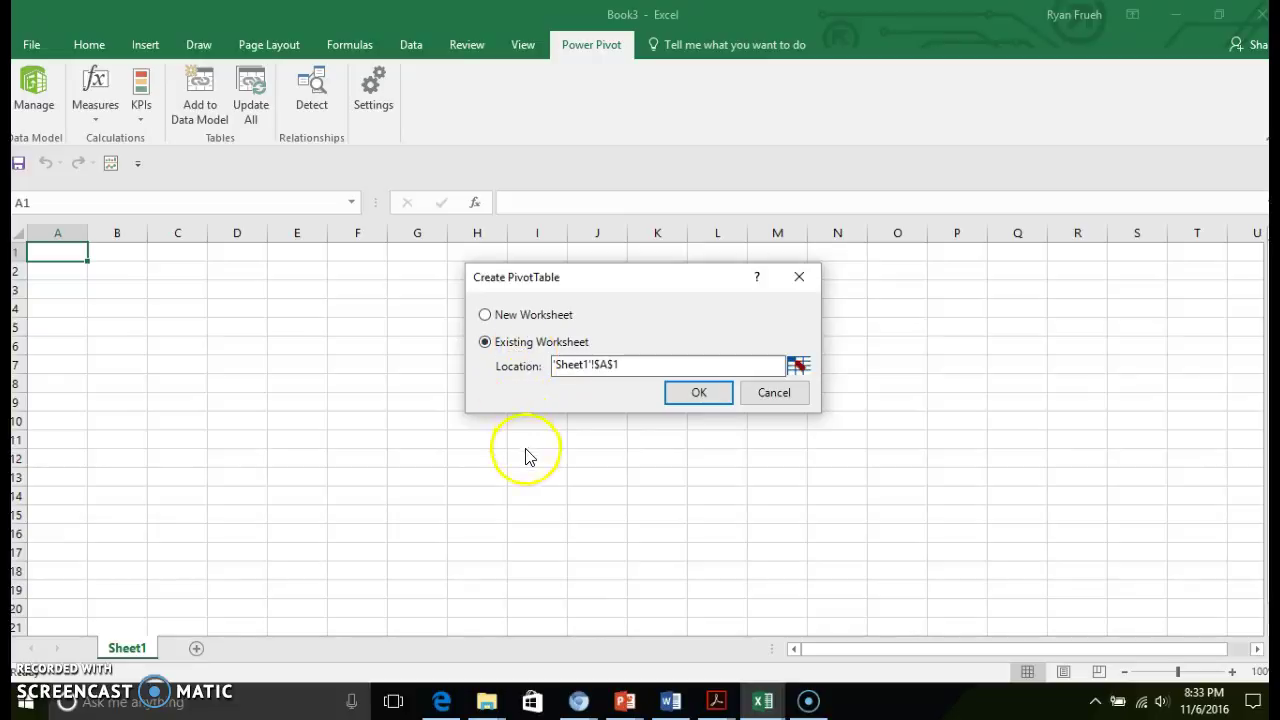
{"action": "left_click", "coordinate": [689, 394]}
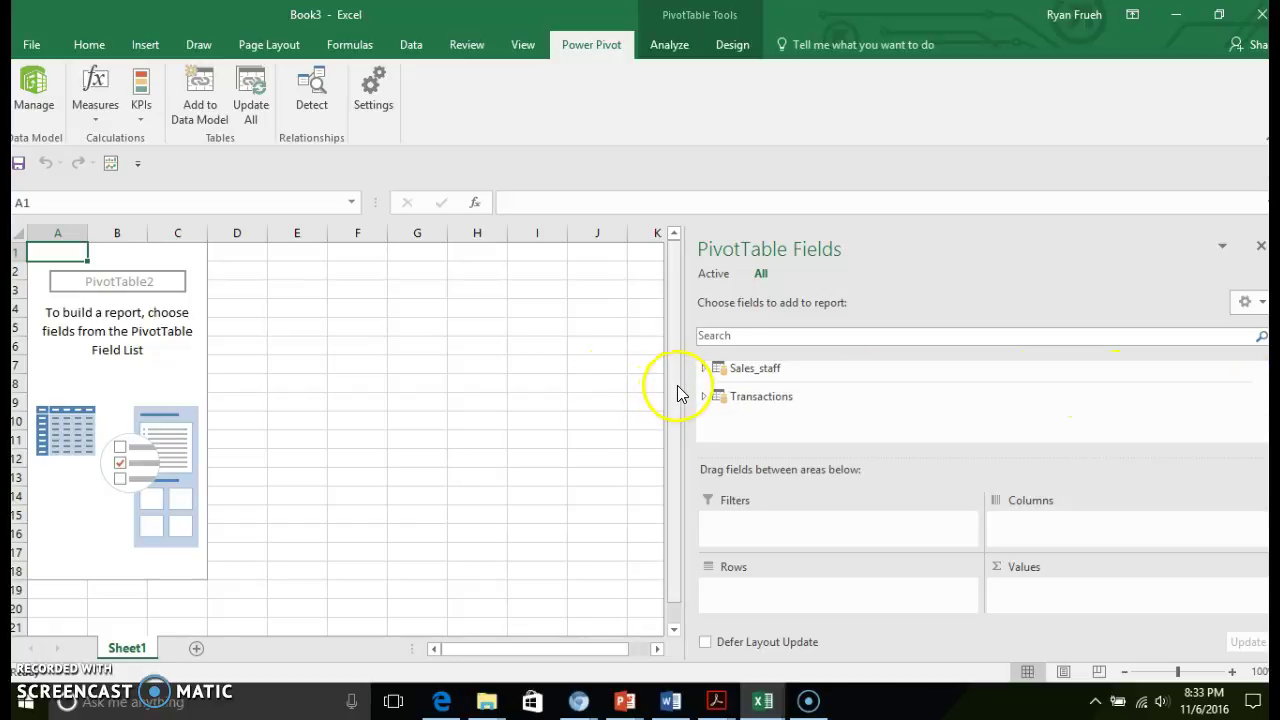
{"action": "left_click_drag", "start_coordinate": [680, 389], "coordinate": [811, 382]}
Step: Build the PivotTable with Salesperson_Id and Description as rows and Sum of Amount as values
{"action": "left_click", "coordinate": [829, 368]}
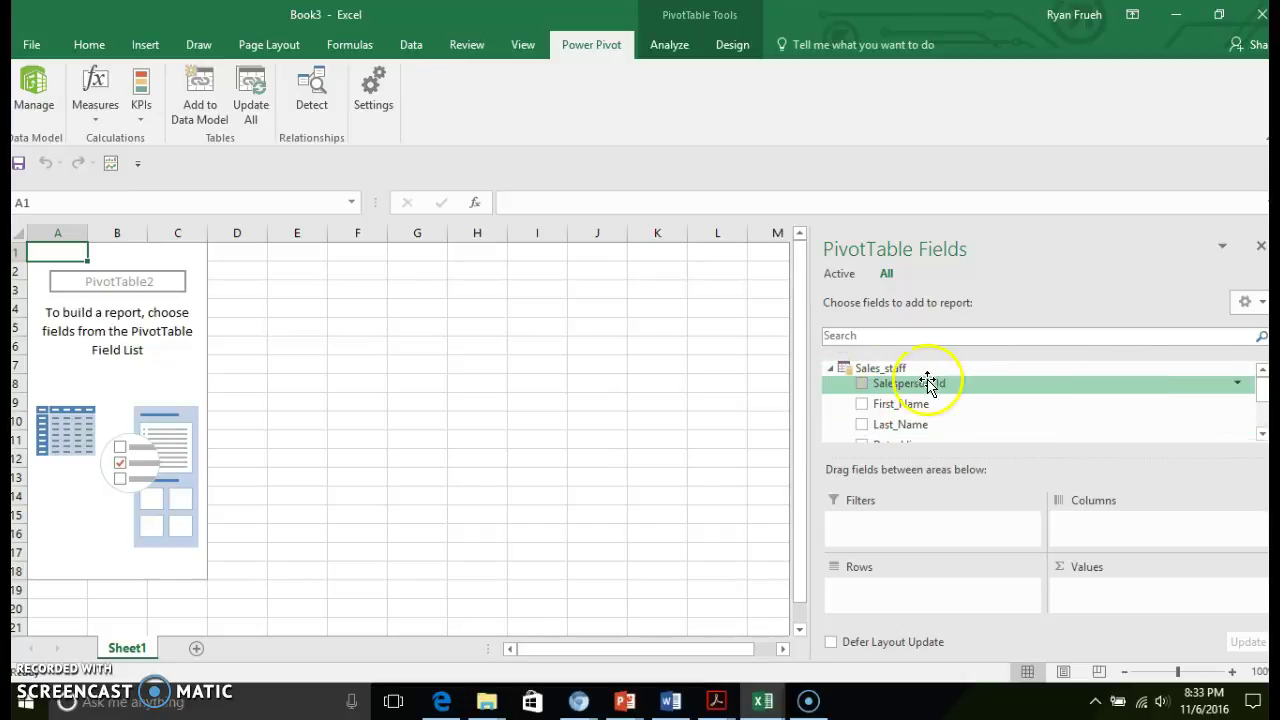
{"action": "left_click", "coordinate": [829, 369]}
{"action": "left_click", "coordinate": [828, 397]}
{"action": "left_click", "coordinate": [829, 368]}
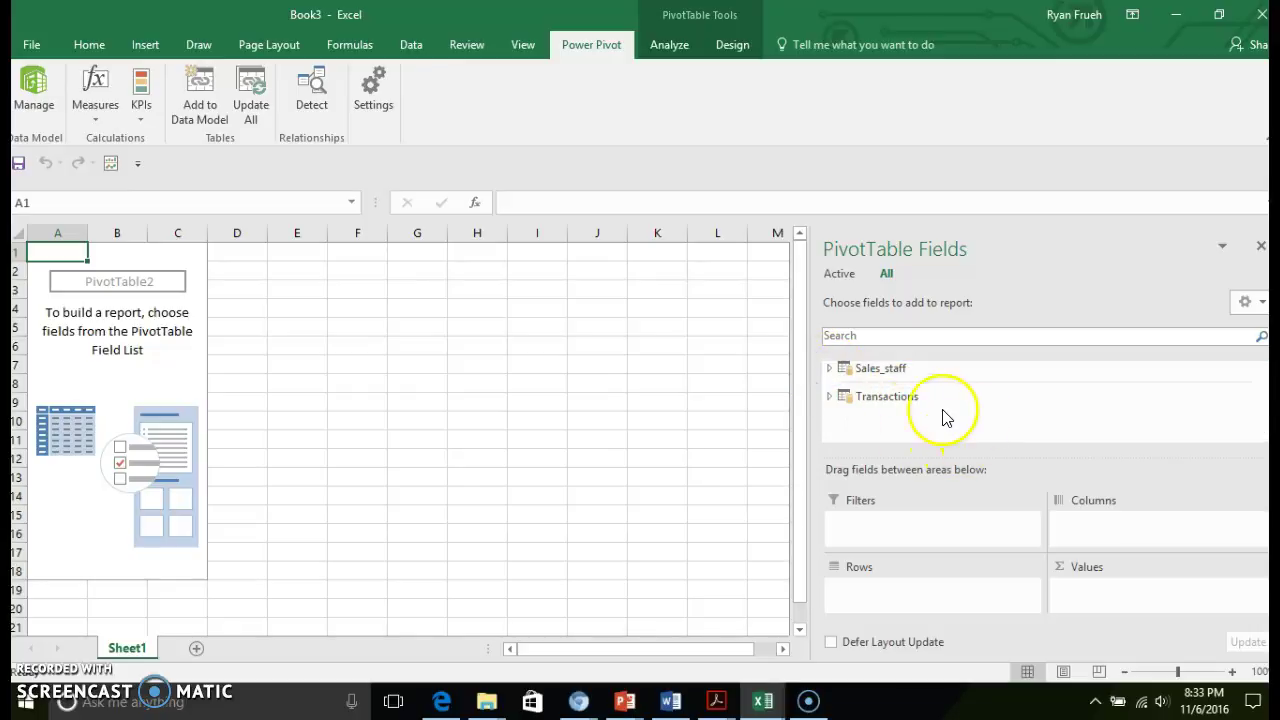
{"action": "left_click", "coordinate": [830, 397]}
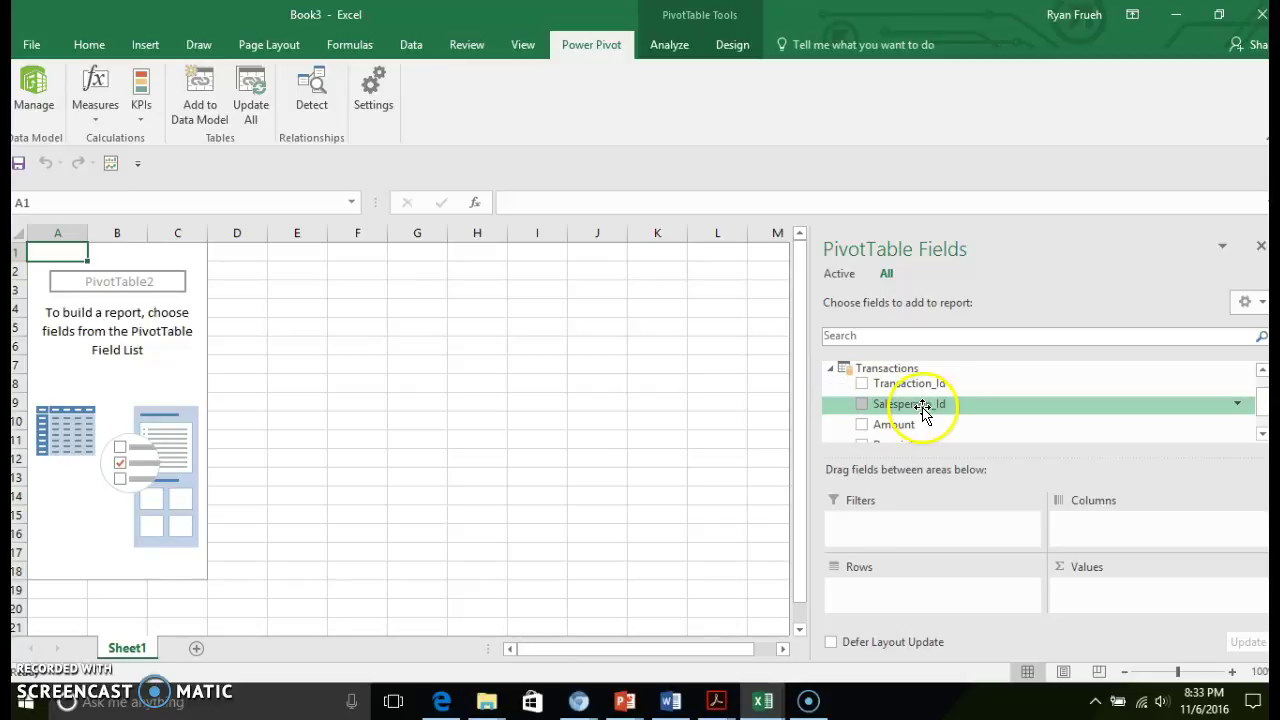
{"action": "left_click_drag", "start_coordinate": [925, 410], "coordinate": [903, 583]}
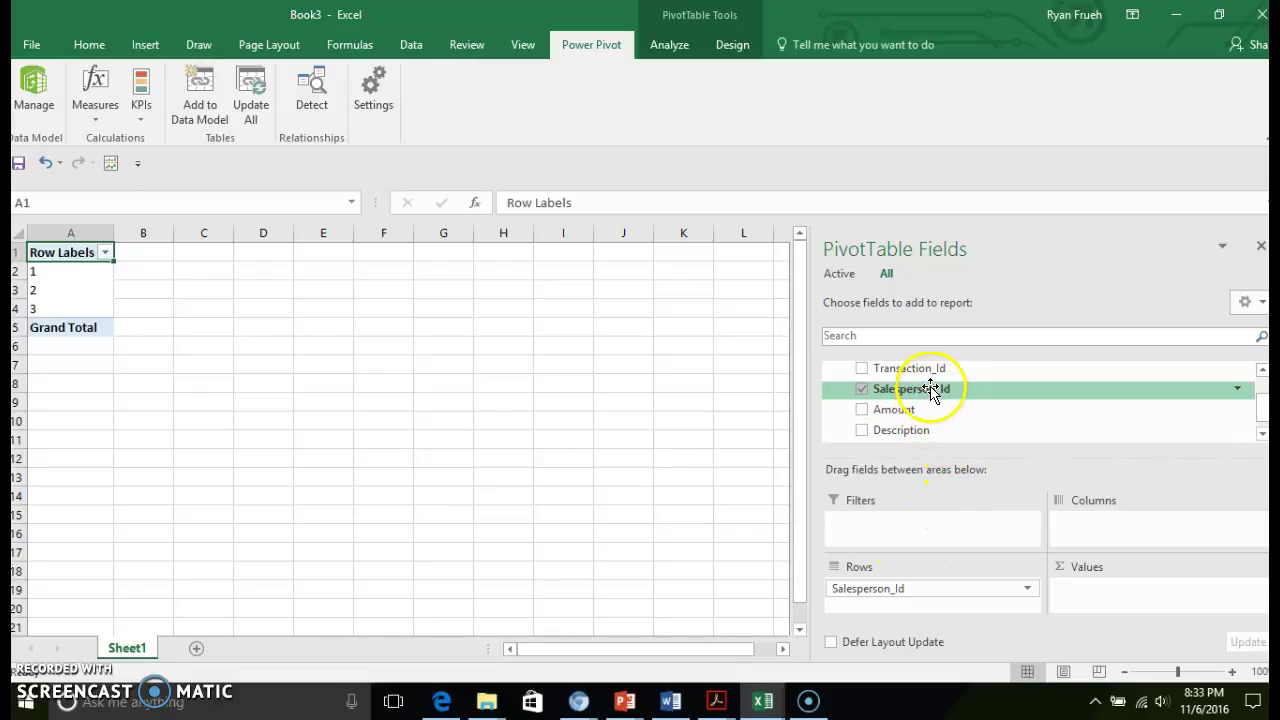
{"action": "left_click_drag", "start_coordinate": [903, 412], "coordinate": [1158, 528]}
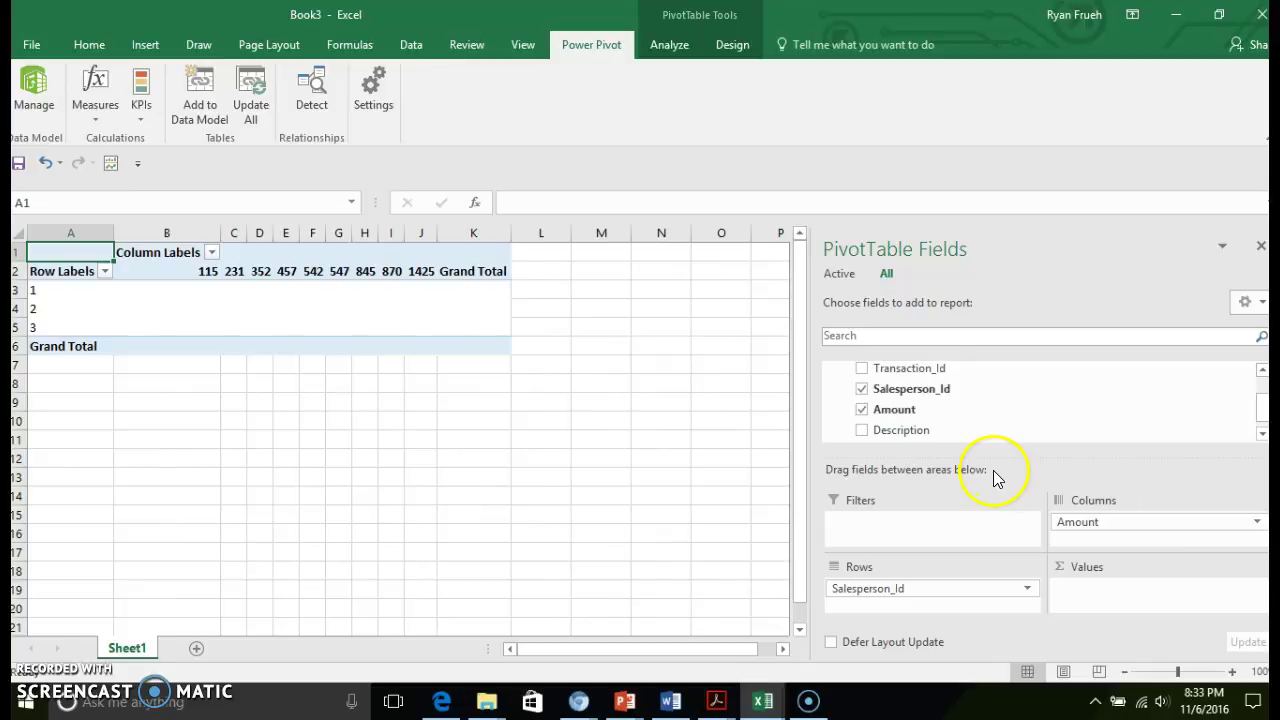
{"action": "left_click_drag", "start_coordinate": [1062, 518], "coordinate": [1100, 593]}
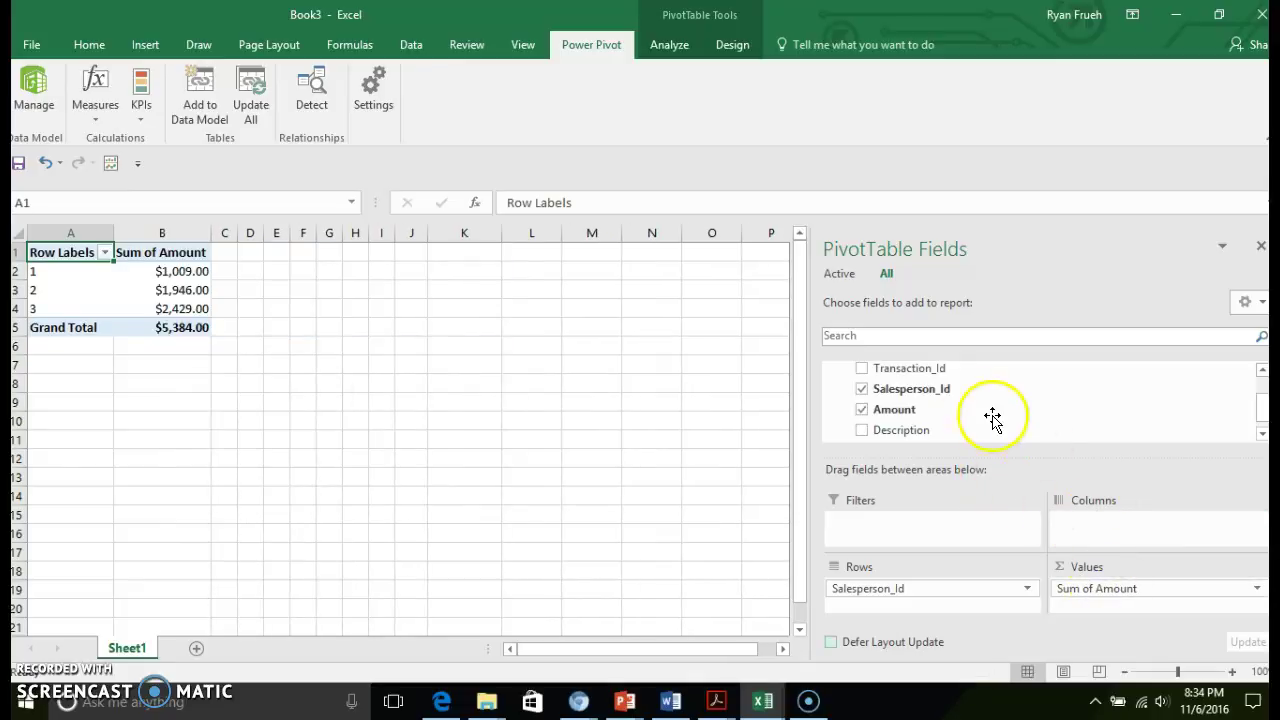
{"action": "left_click_drag", "start_coordinate": [977, 414], "coordinate": [1030, 605]}
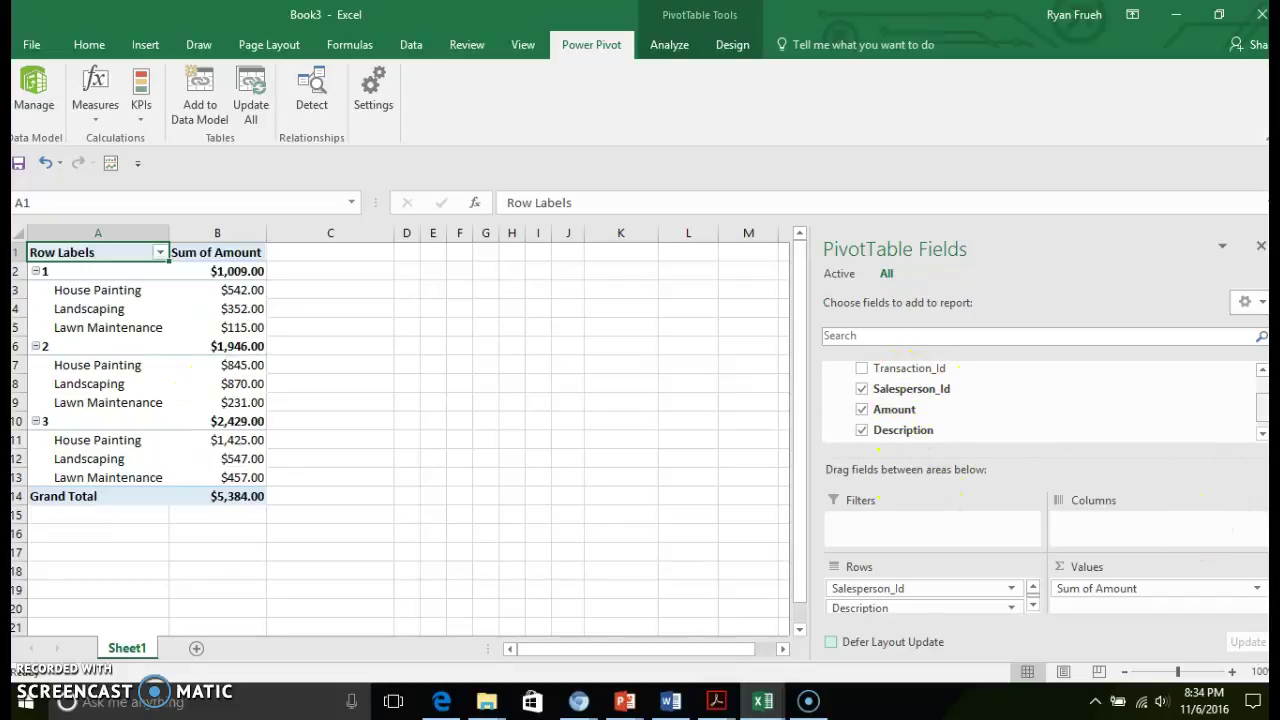
Step: Add a blank Sheet2 worksheet, then return to the Sheet1 PivotTable
{"action": "scroll", "coordinate": [900, 400], "scroll_direction": "down", "scroll_amount": 1}
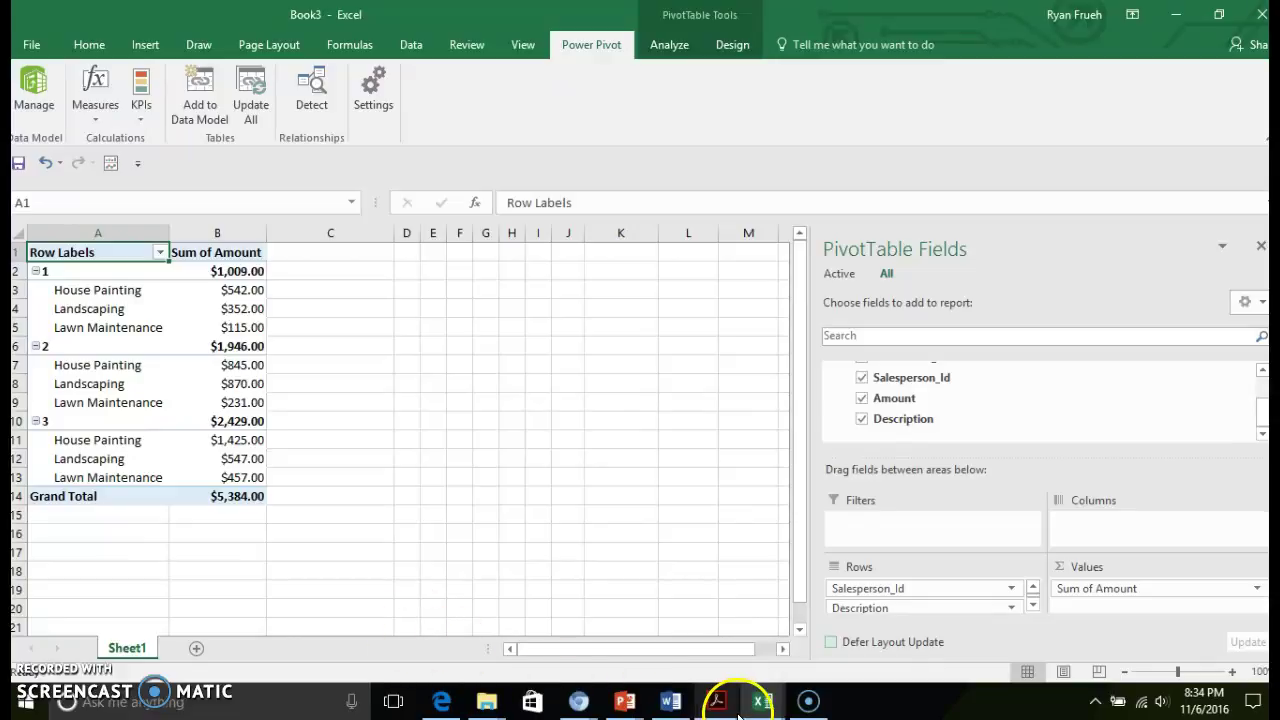
{"action": "left_click", "coordinate": [197, 649]}
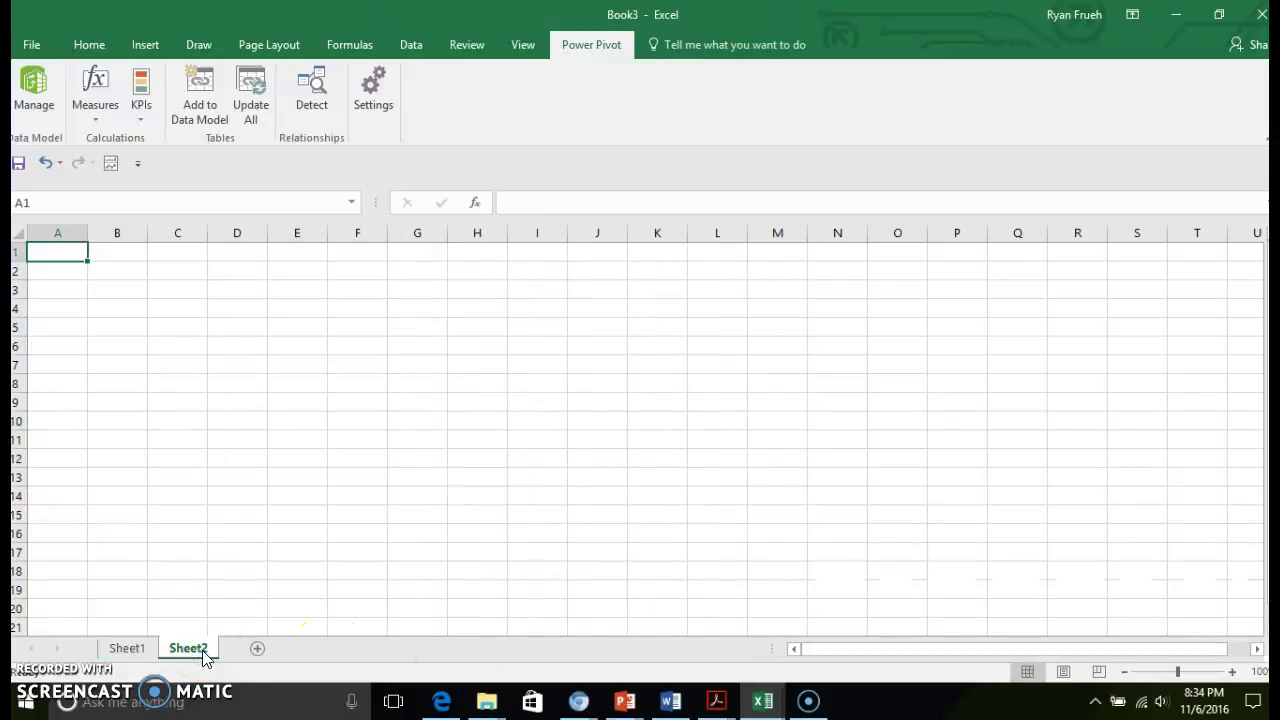
{"action": "left_click", "coordinate": [143, 652]}
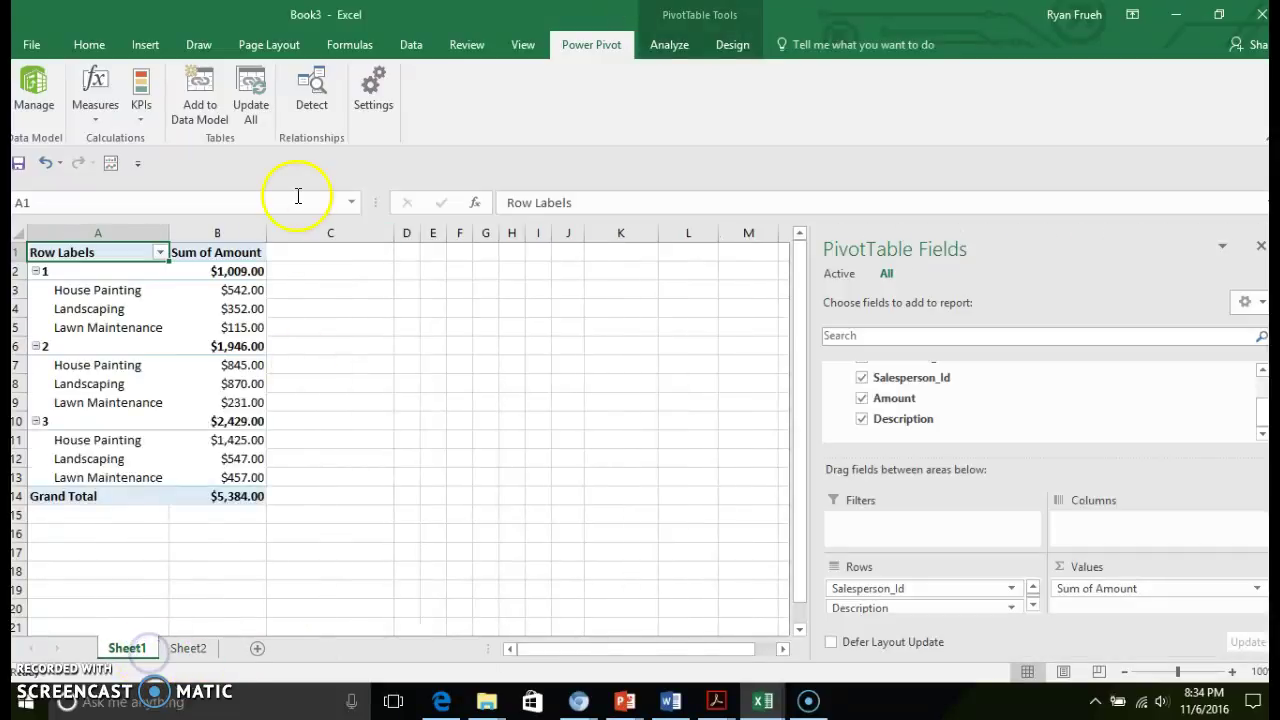
{"action": "left_click", "coordinate": [420, 52]}
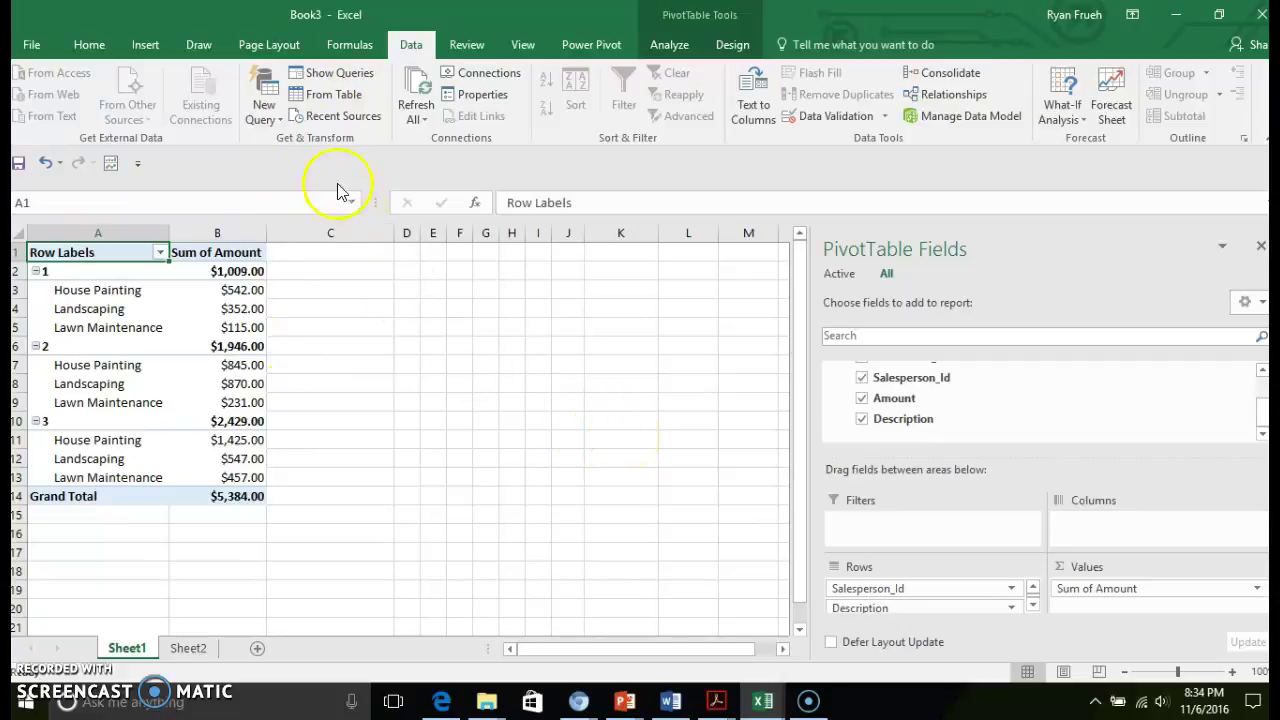
{"action": "left_click", "coordinate": [275, 121]}
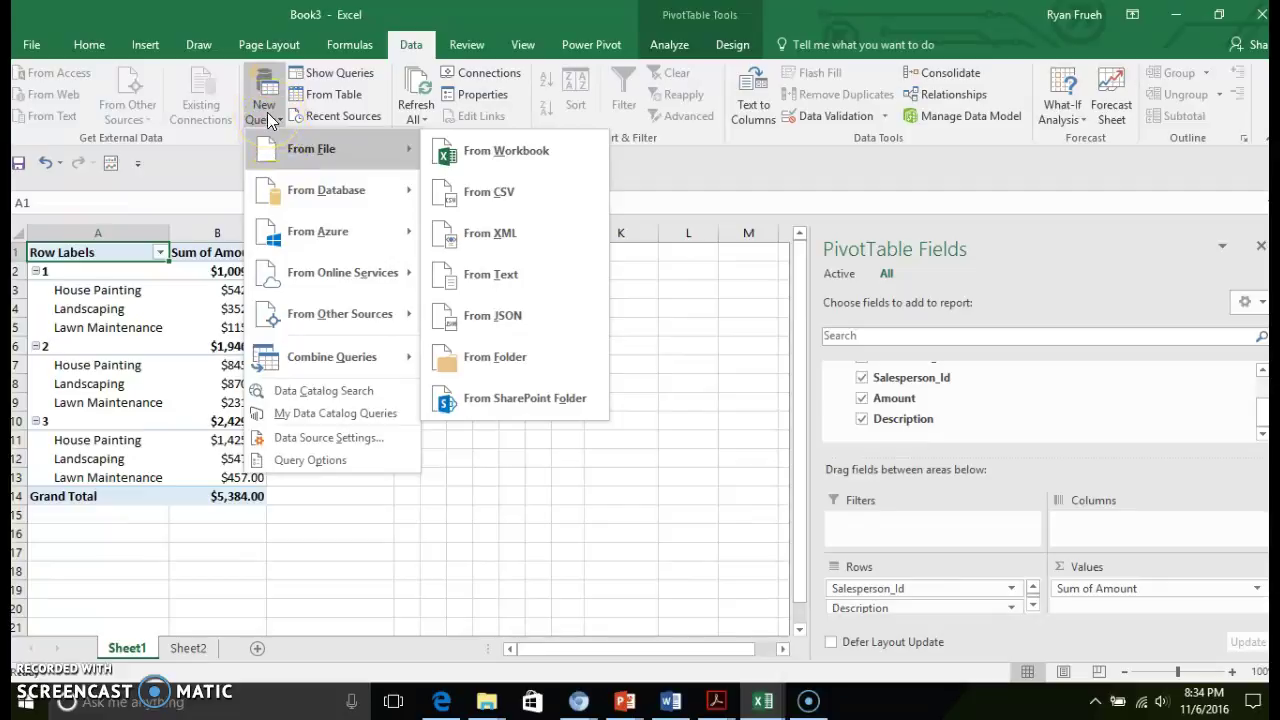
{"action": "left_click", "coordinate": [248, 118]}
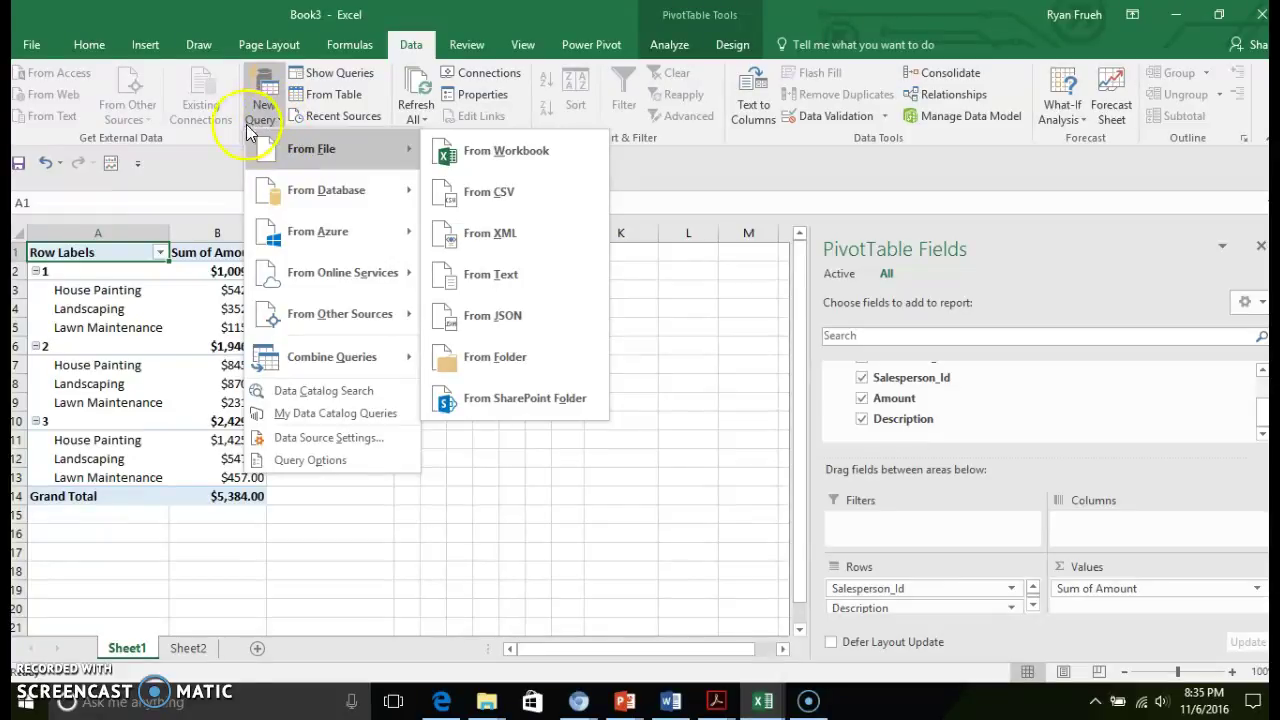
{"action": "left_click", "coordinate": [434, 12]}
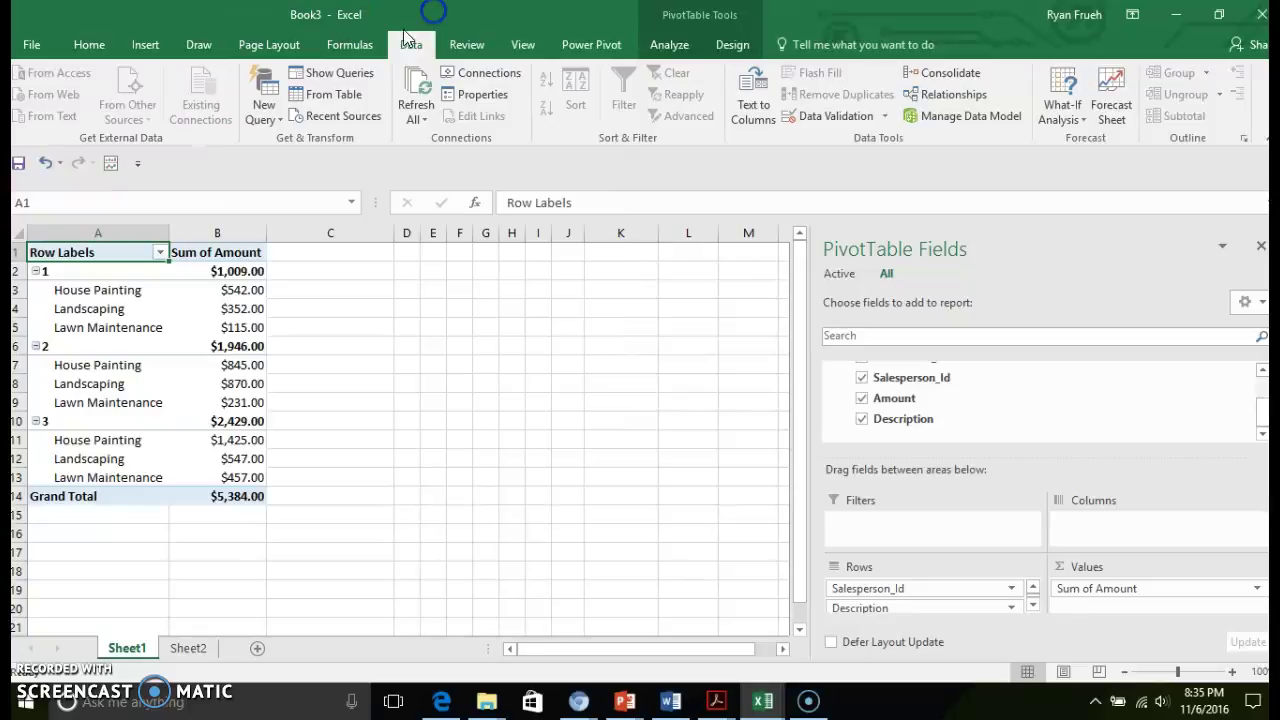
{"action": "left_click", "coordinate": [279, 117]}
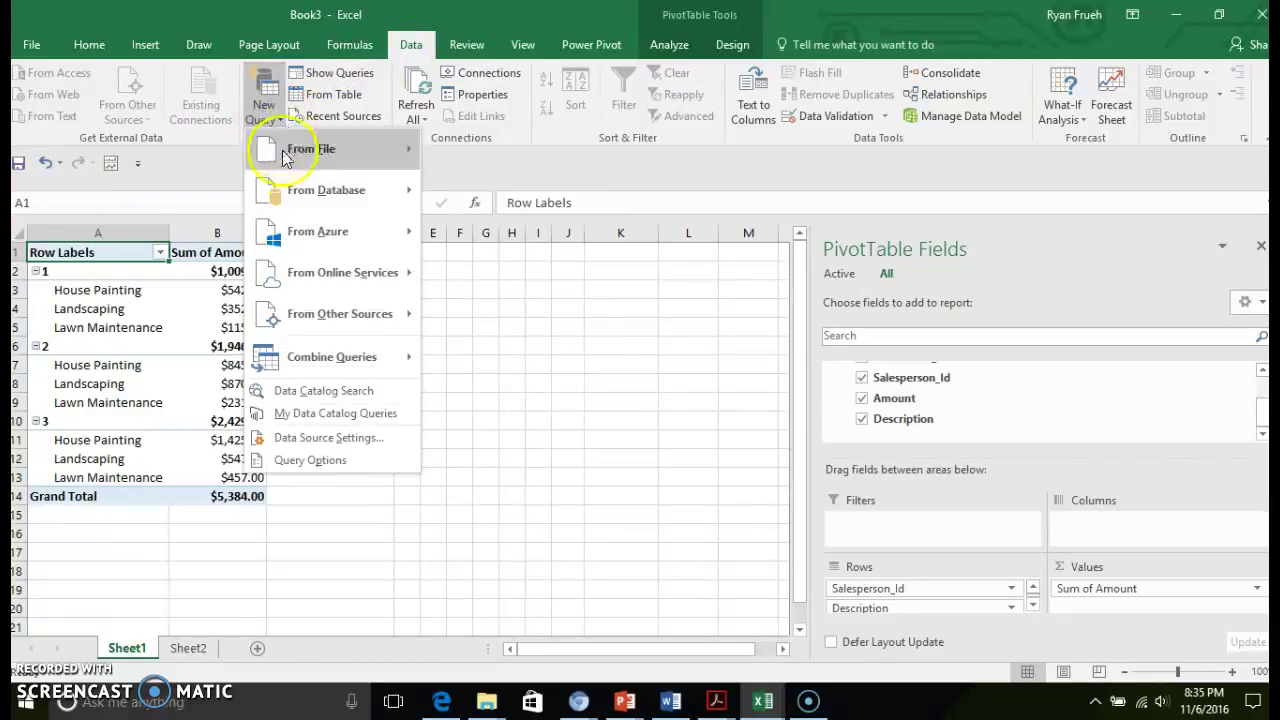
{"action": "mouse_move", "coordinate": [300, 322]}
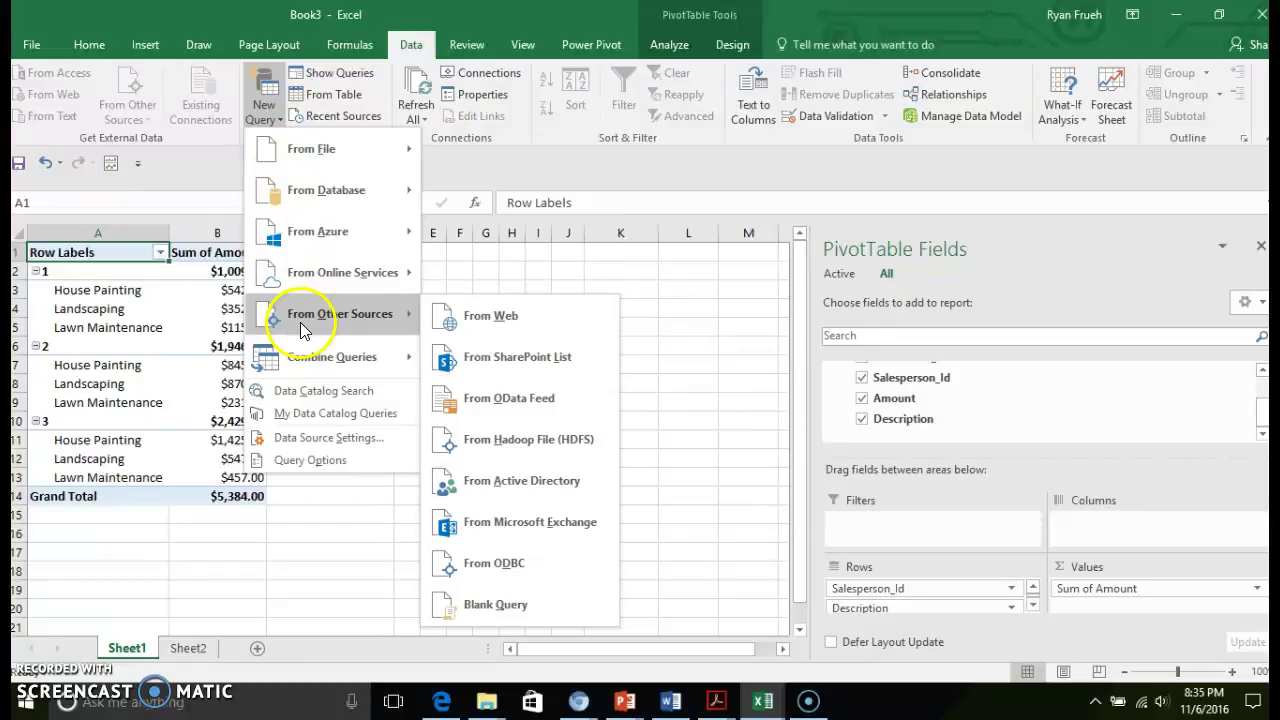
{"action": "left_click", "coordinate": [523, 321]}
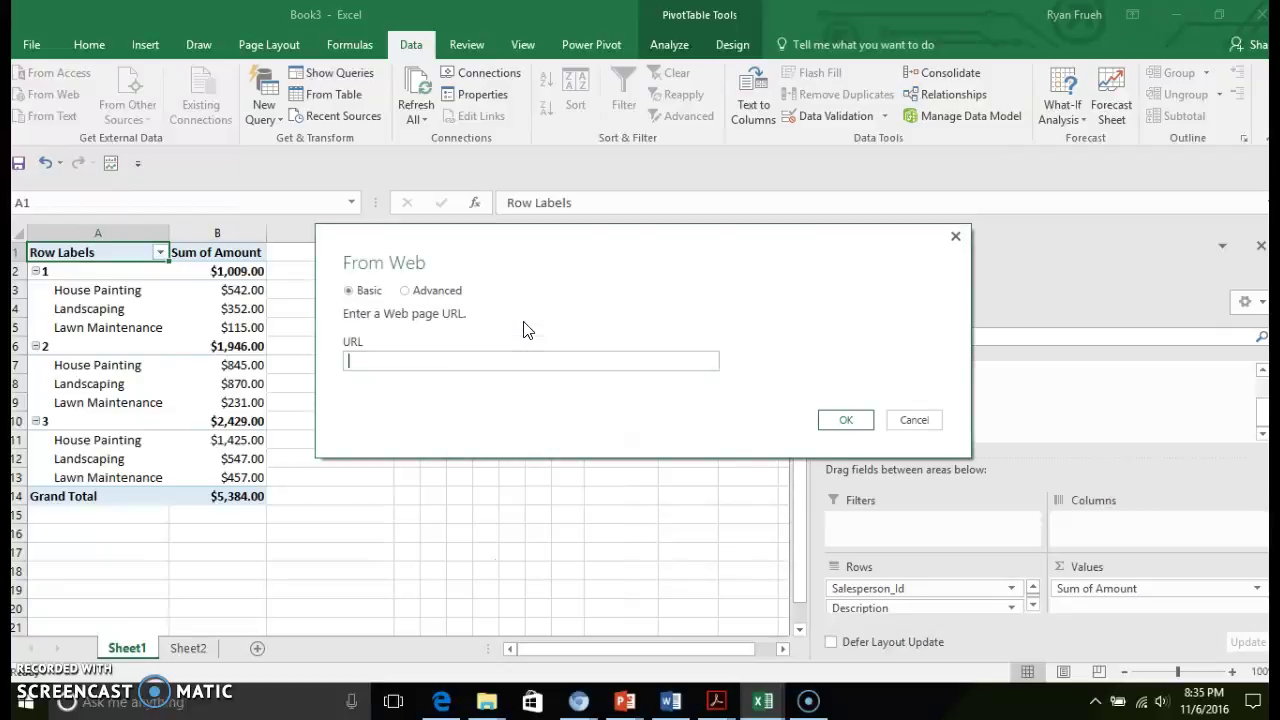
{"action": "left_click", "coordinate": [528, 330]}
{"action": "type", "text": "http://www.nasdaq.com"}
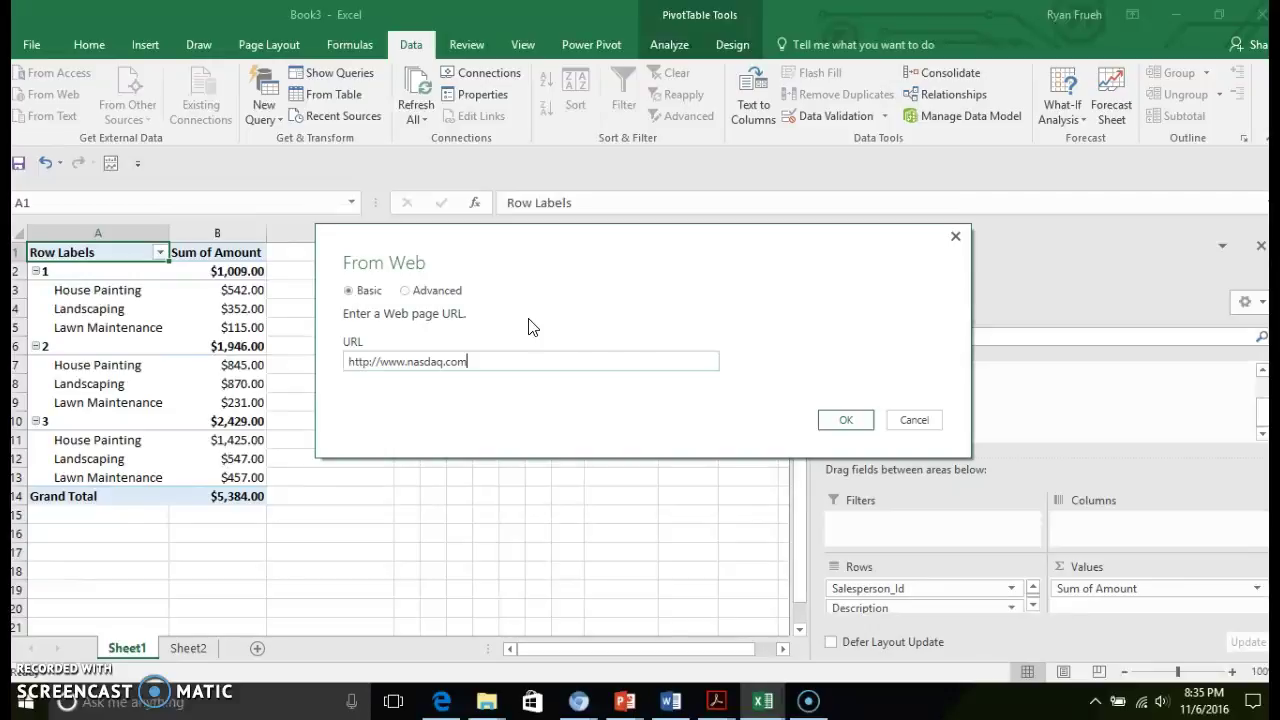
{"action": "left_click", "coordinate": [826, 421]}
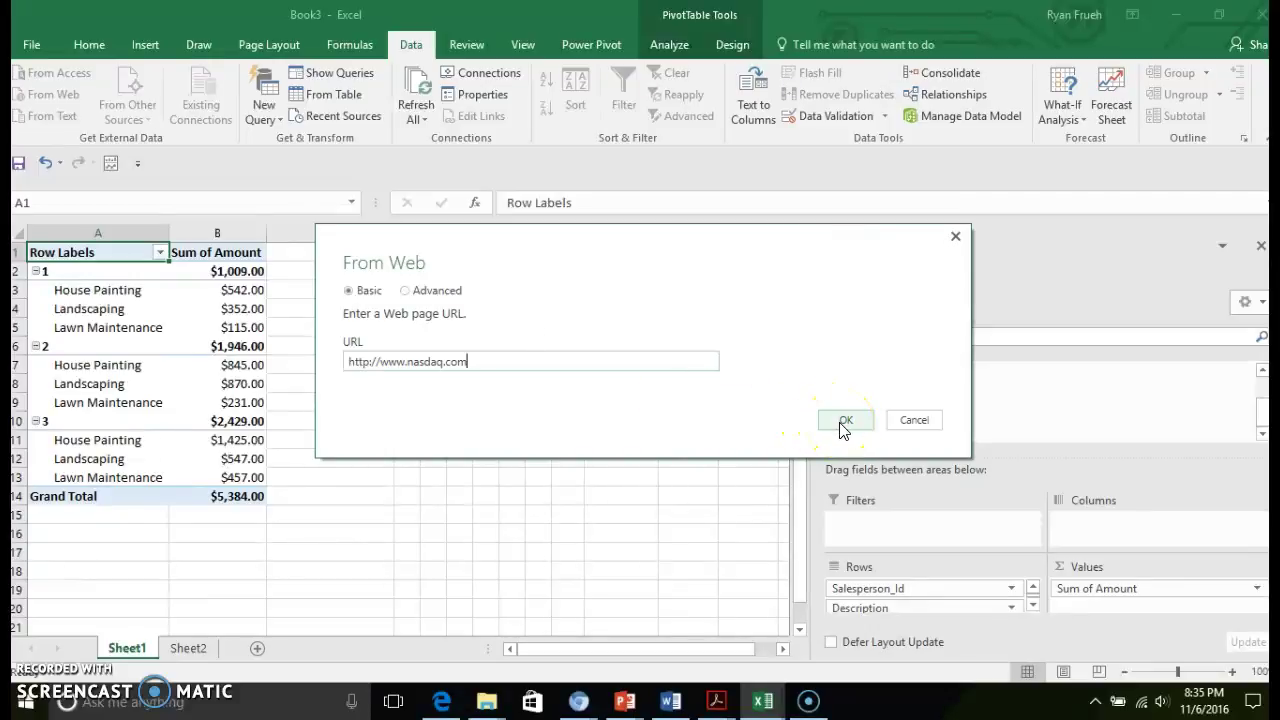
{"action": "left_click", "coordinate": [840, 421]}
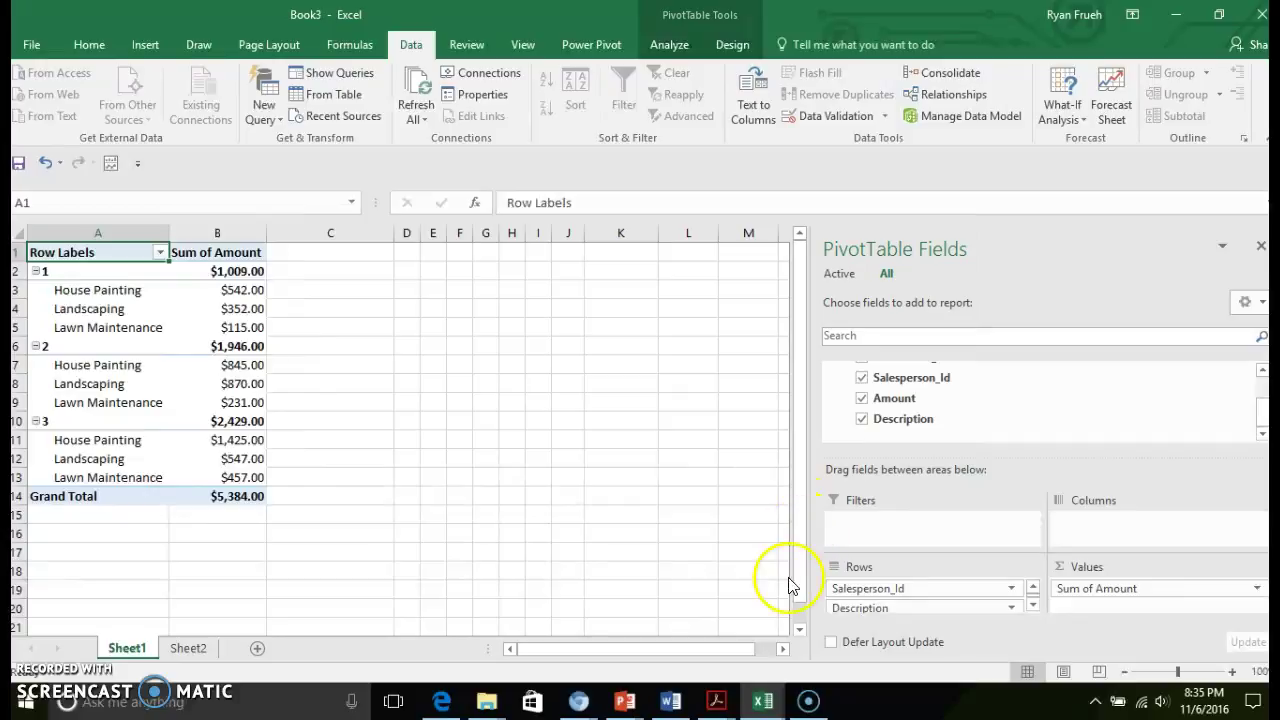
Step: Glance at the Power Pivot window, then return to Book3's Navigator listing the nasdaq.com tables
{"action": "left_click", "coordinate": [765, 697]}
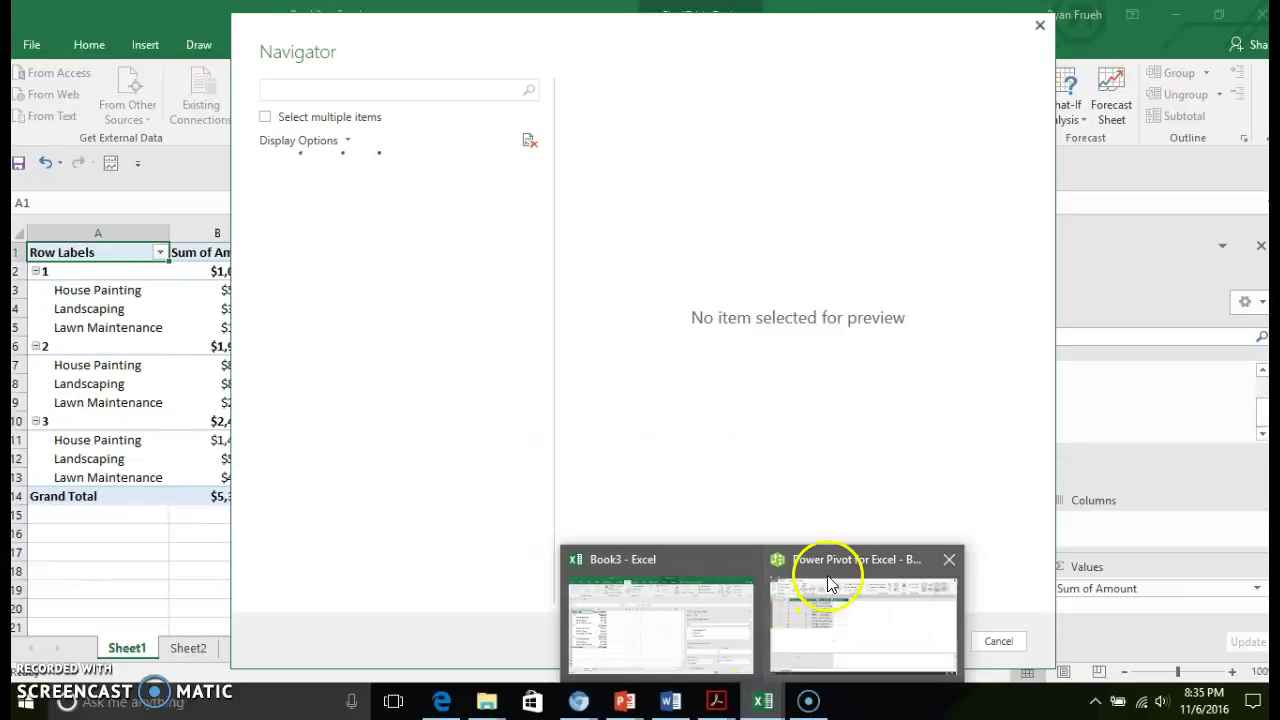
{"action": "left_click", "coordinate": [830, 575]}
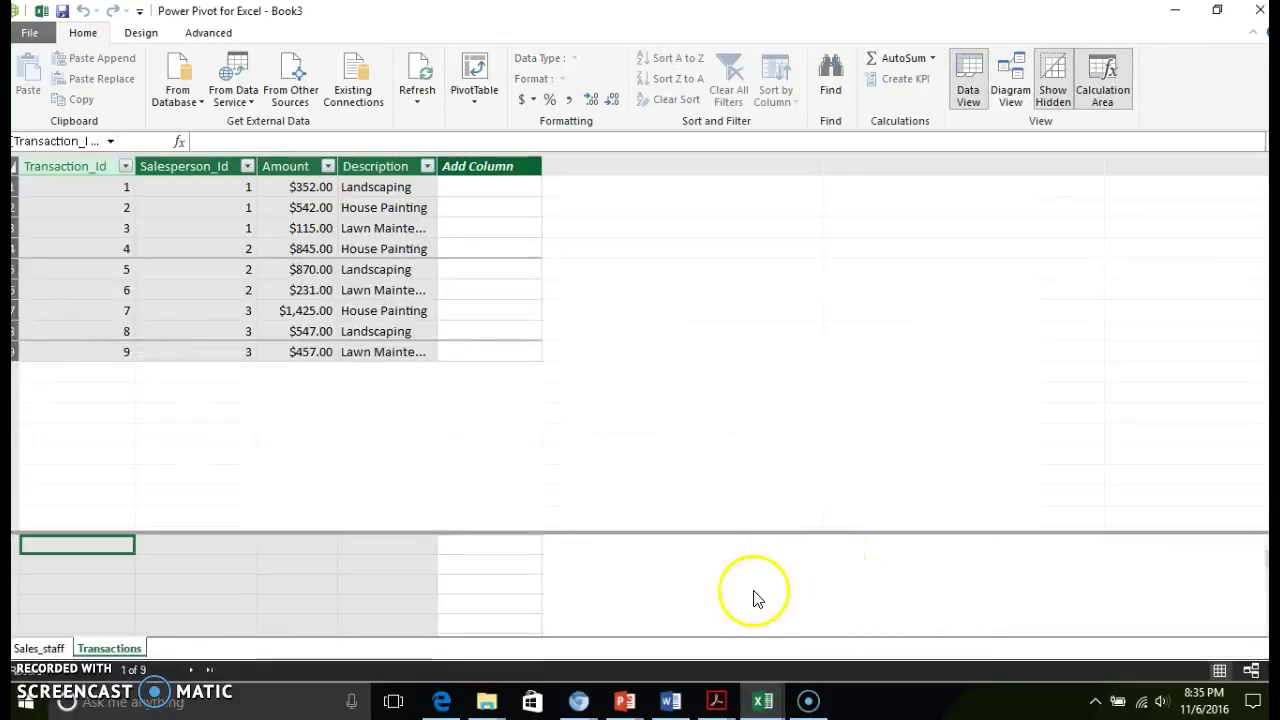
{"action": "mouse_move", "coordinate": [761, 699]}
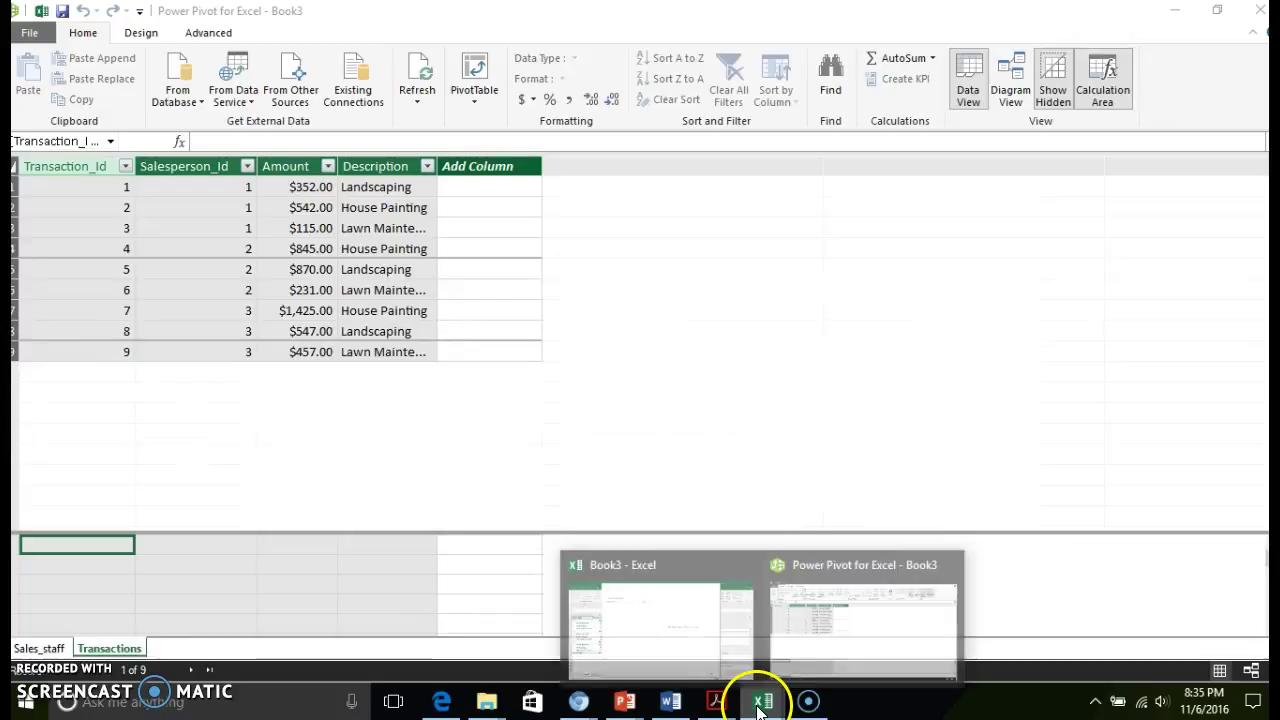
{"action": "left_click", "coordinate": [700, 575]}
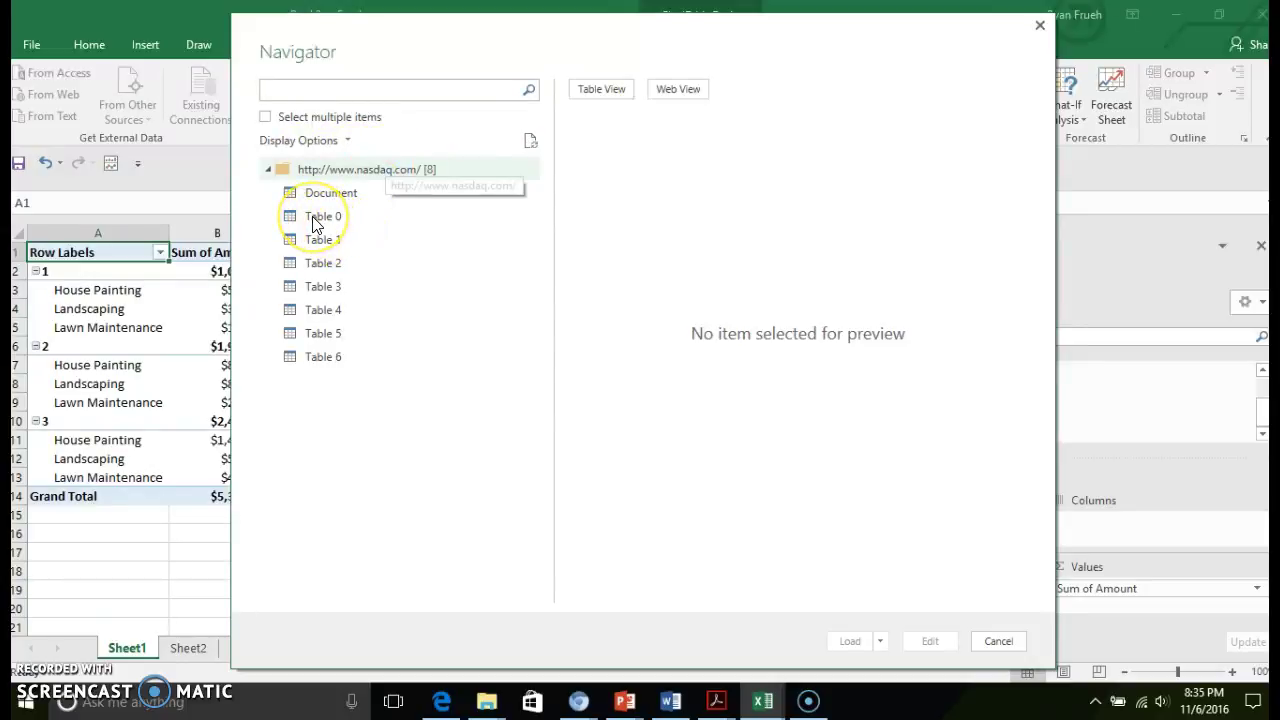
Step: Preview each nasdaq.com table from Table 0 through Table 6 in the Navigator
{"action": "left_click", "coordinate": [312, 220]}
{"action": "left_click", "coordinate": [302, 233]}
{"action": "left_click", "coordinate": [304, 263]}
{"action": "left_click", "coordinate": [306, 287]}
{"action": "left_click", "coordinate": [310, 311]}
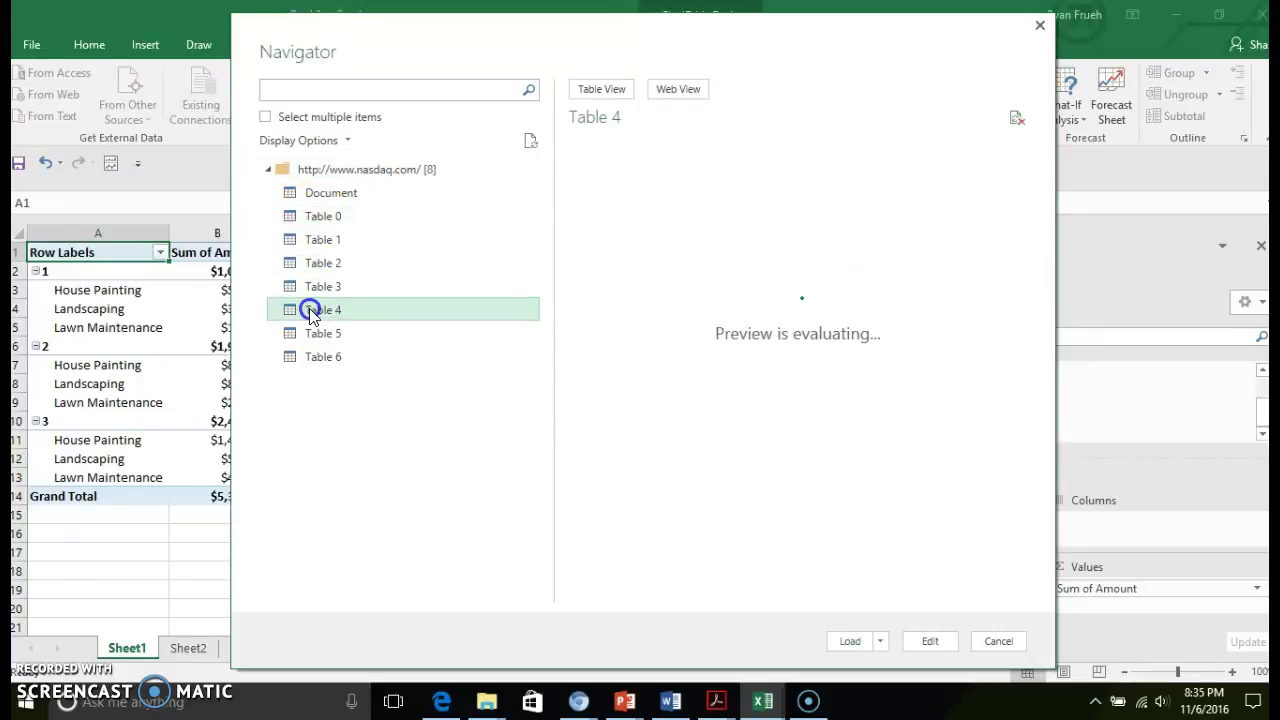
{"action": "left_click", "coordinate": [309, 333]}
{"action": "left_click", "coordinate": [310, 355]}
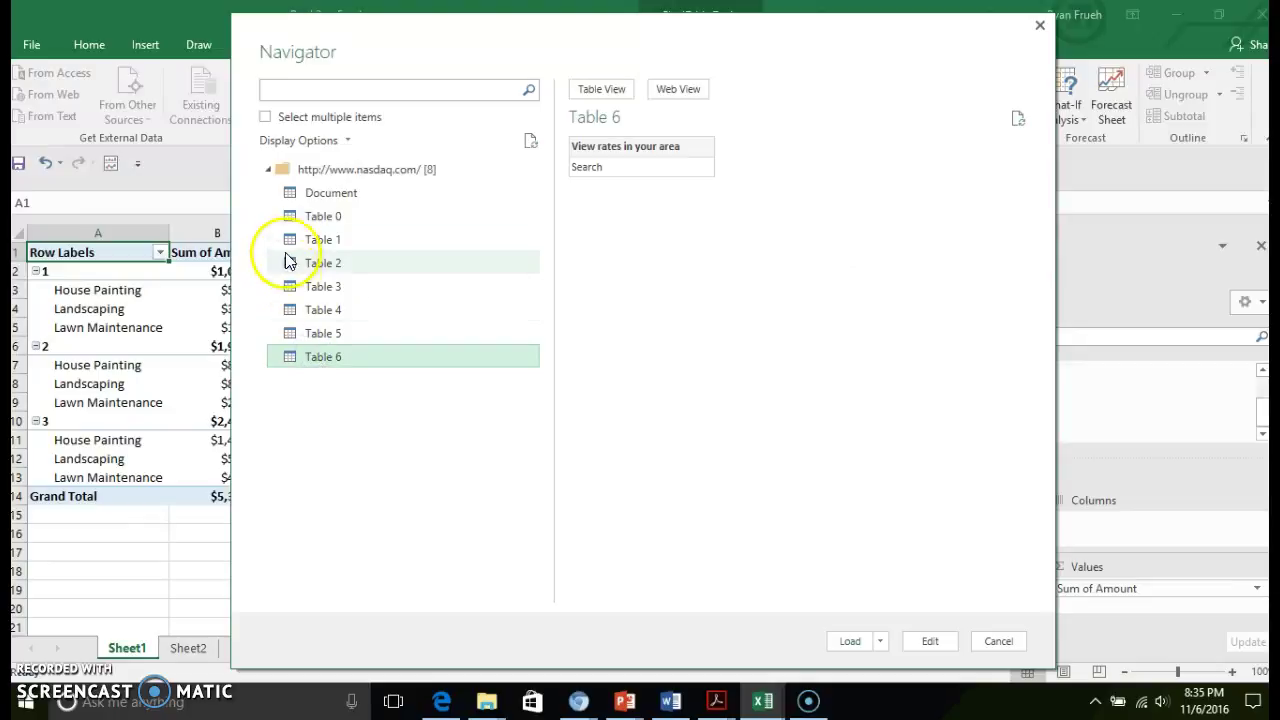
{"action": "left_click", "coordinate": [303, 217]}
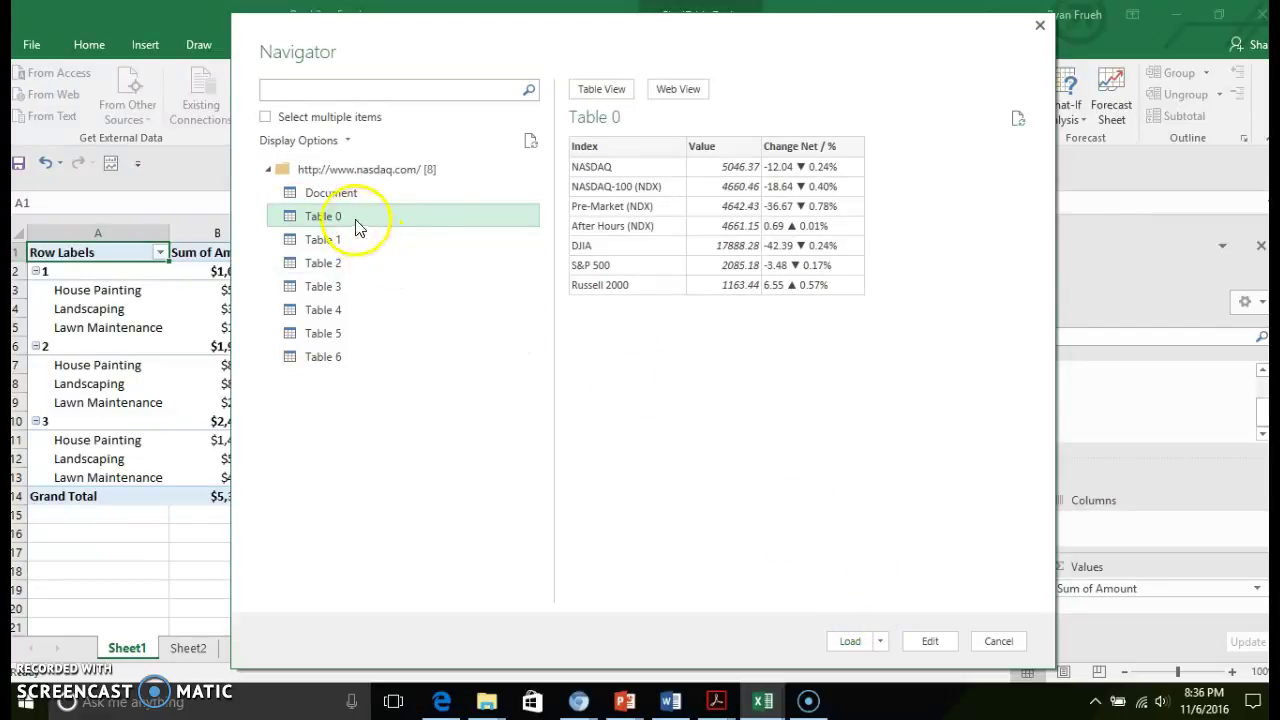
Step: Select only Table 0 and load it into the workbook
{"action": "left_click", "coordinate": [268, 118]}
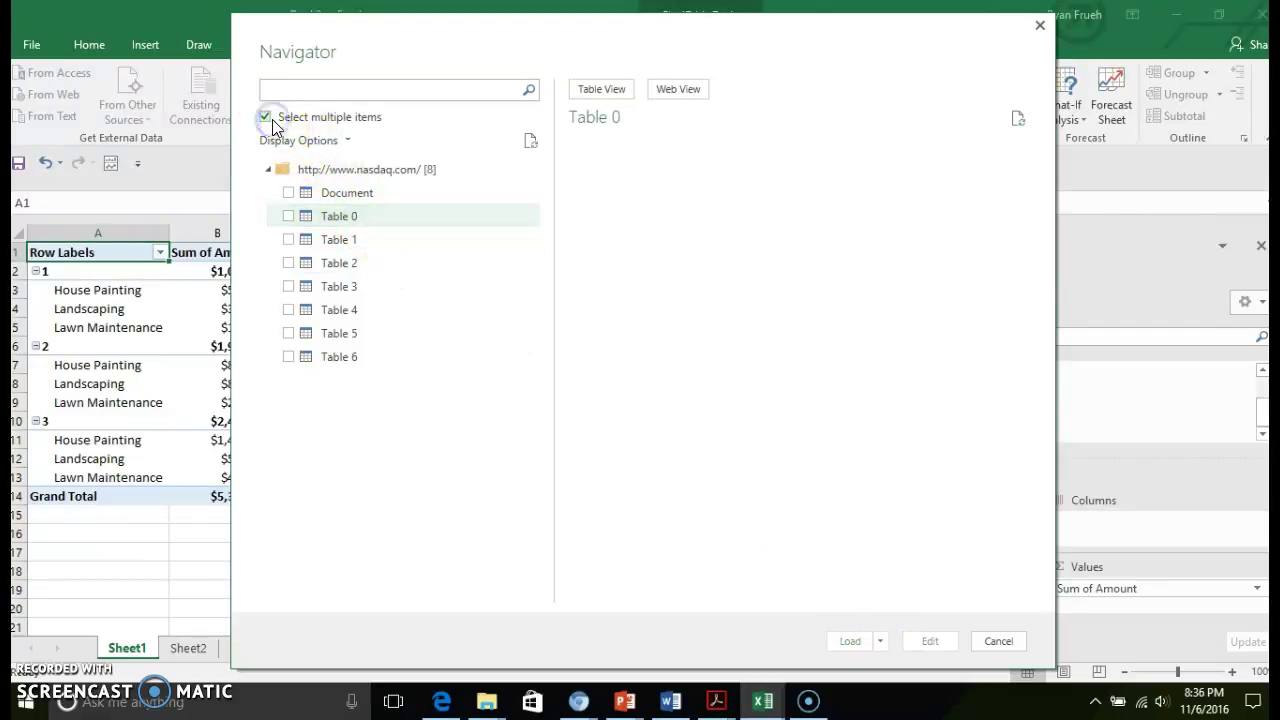
{"action": "left_click", "coordinate": [267, 119]}
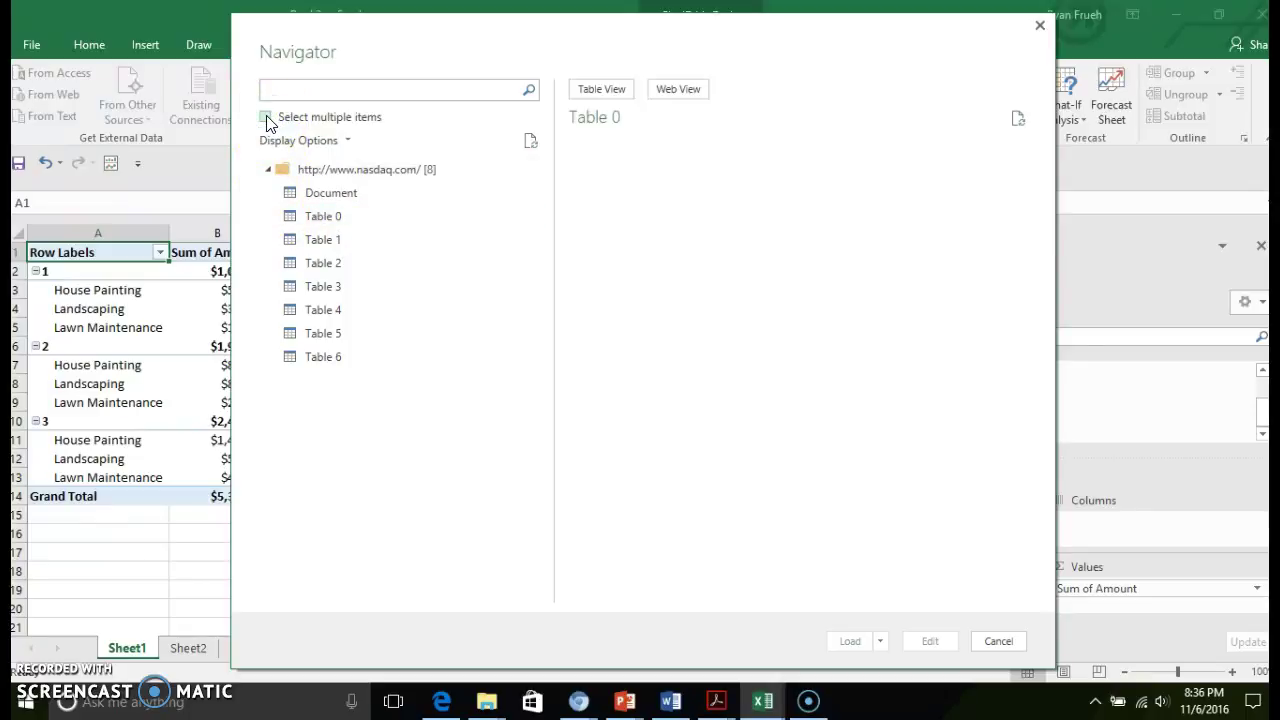
{"action": "left_click", "coordinate": [324, 226]}
{"action": "left_click", "coordinate": [850, 641]}
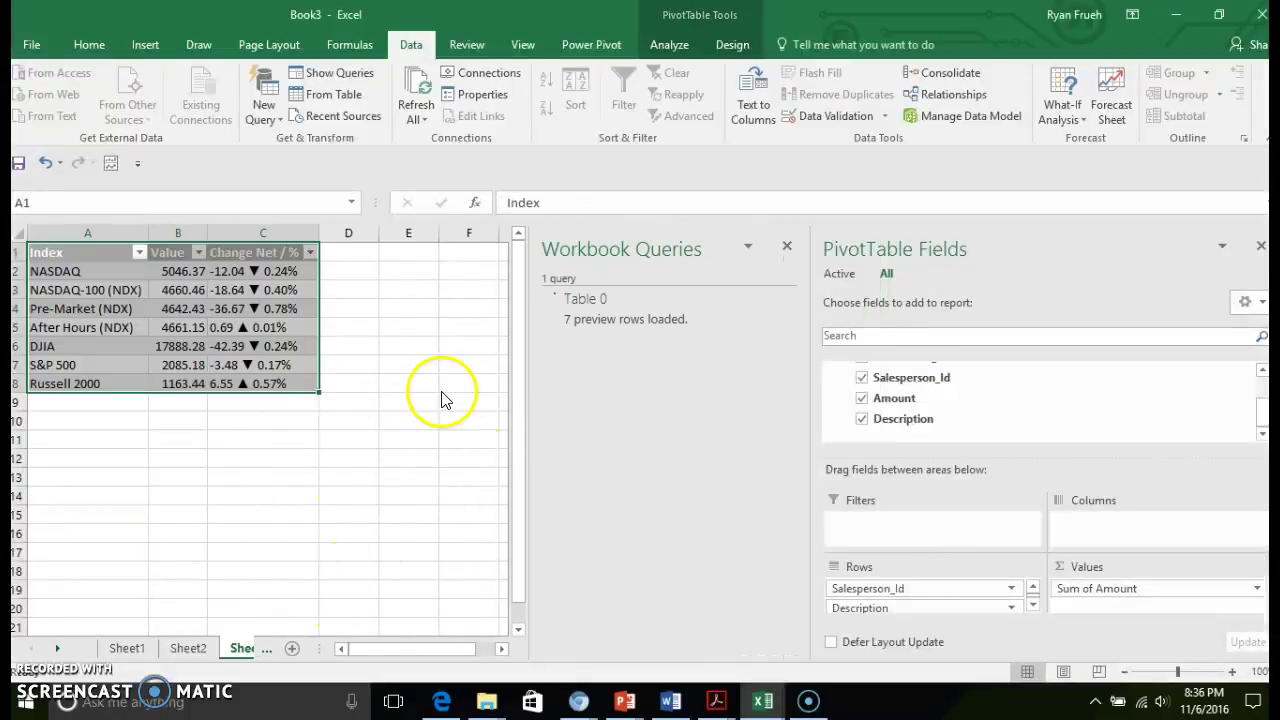
Step: Check the Index column filter on Sheet3's NASDAQ table, leaving all 7 indexes unfiltered
{"action": "left_click", "coordinate": [220, 459]}
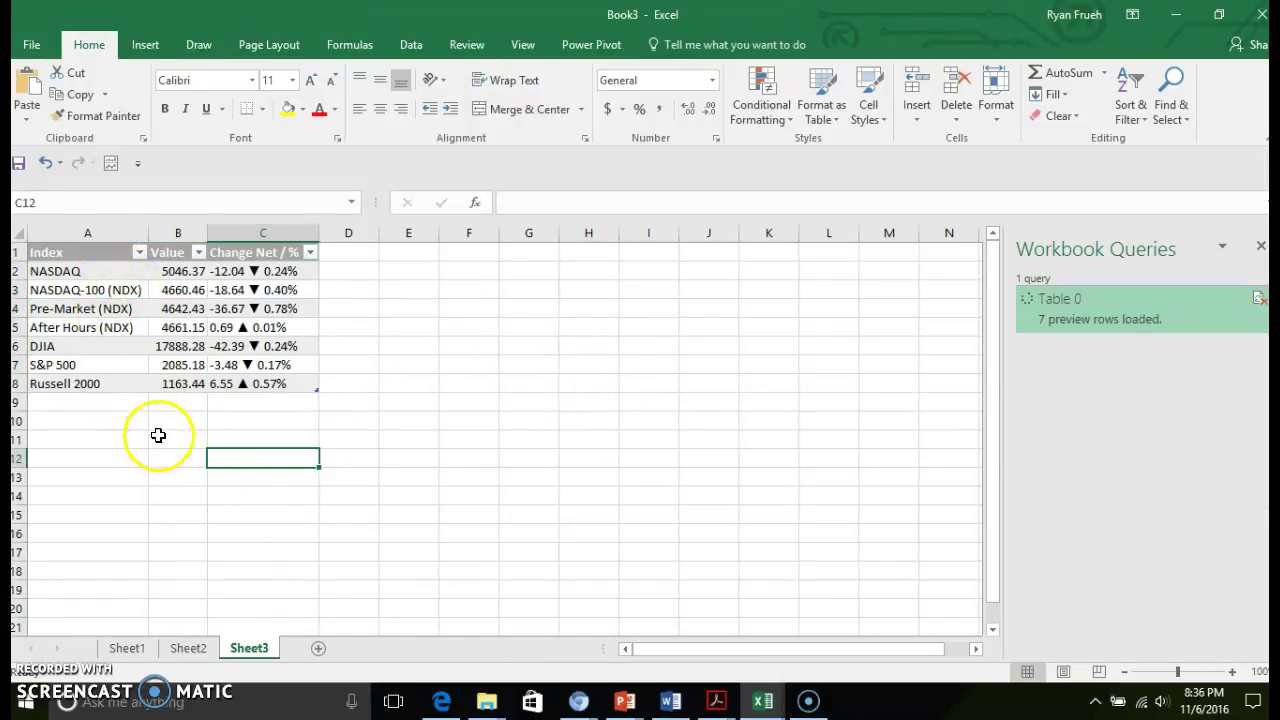
{"action": "left_click", "coordinate": [140, 253]}
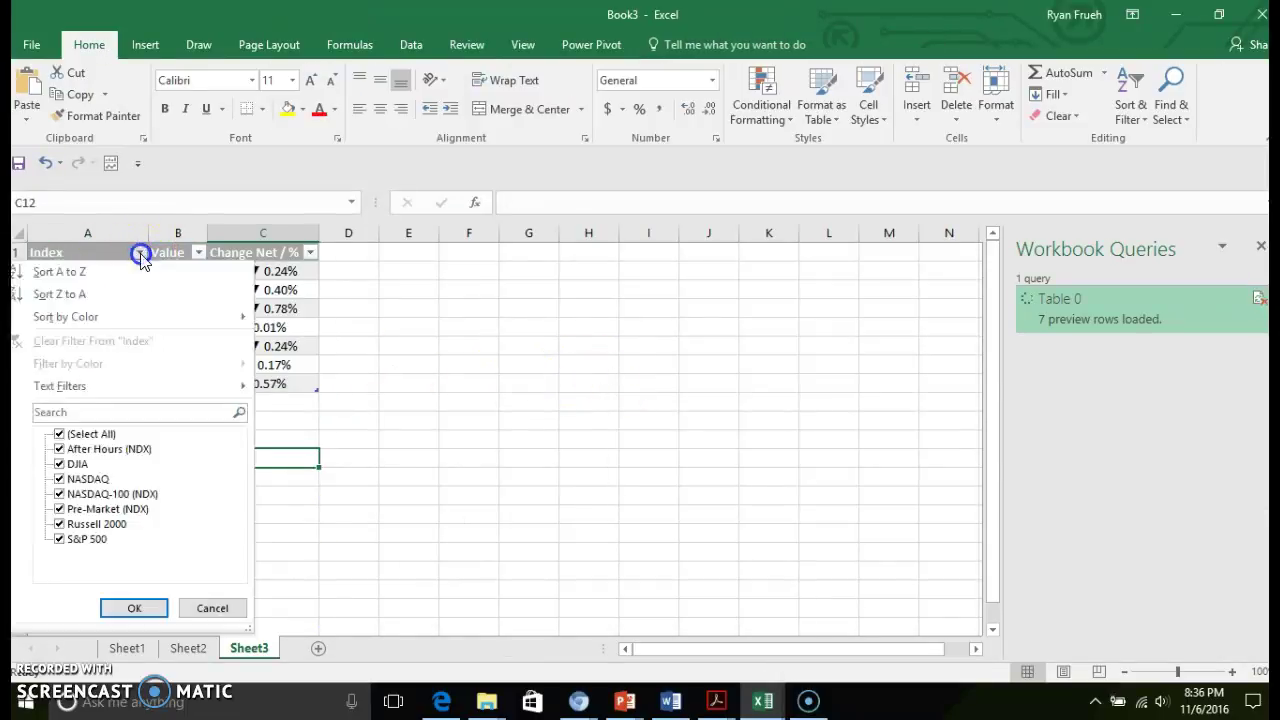
{"action": "left_click", "coordinate": [141, 255]}
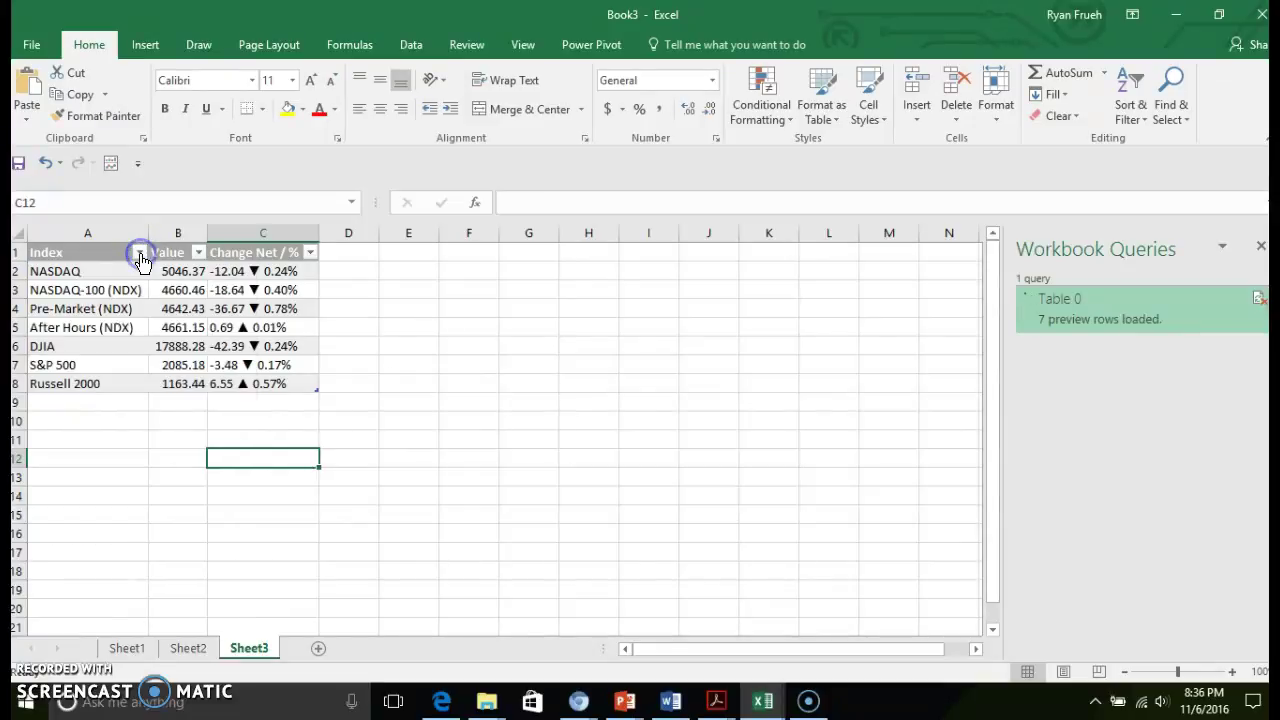